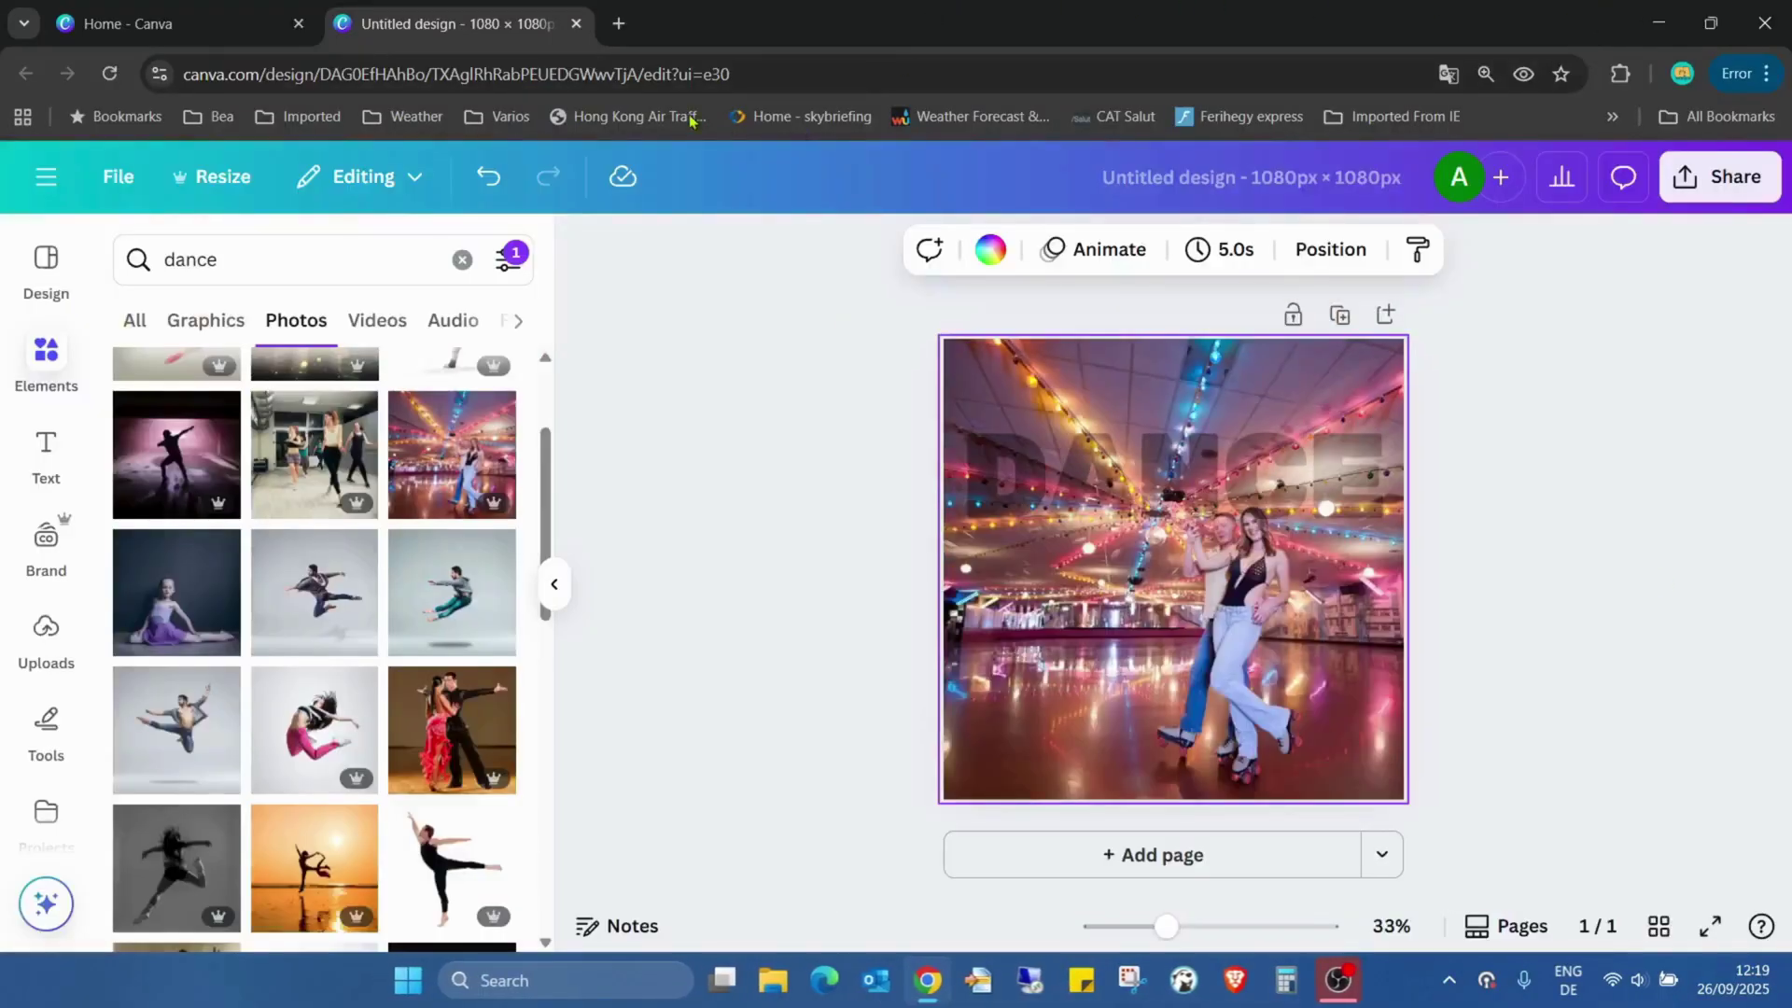
Step: Switch from the finished dance design back to the Canva home page tab
click(280, 13)
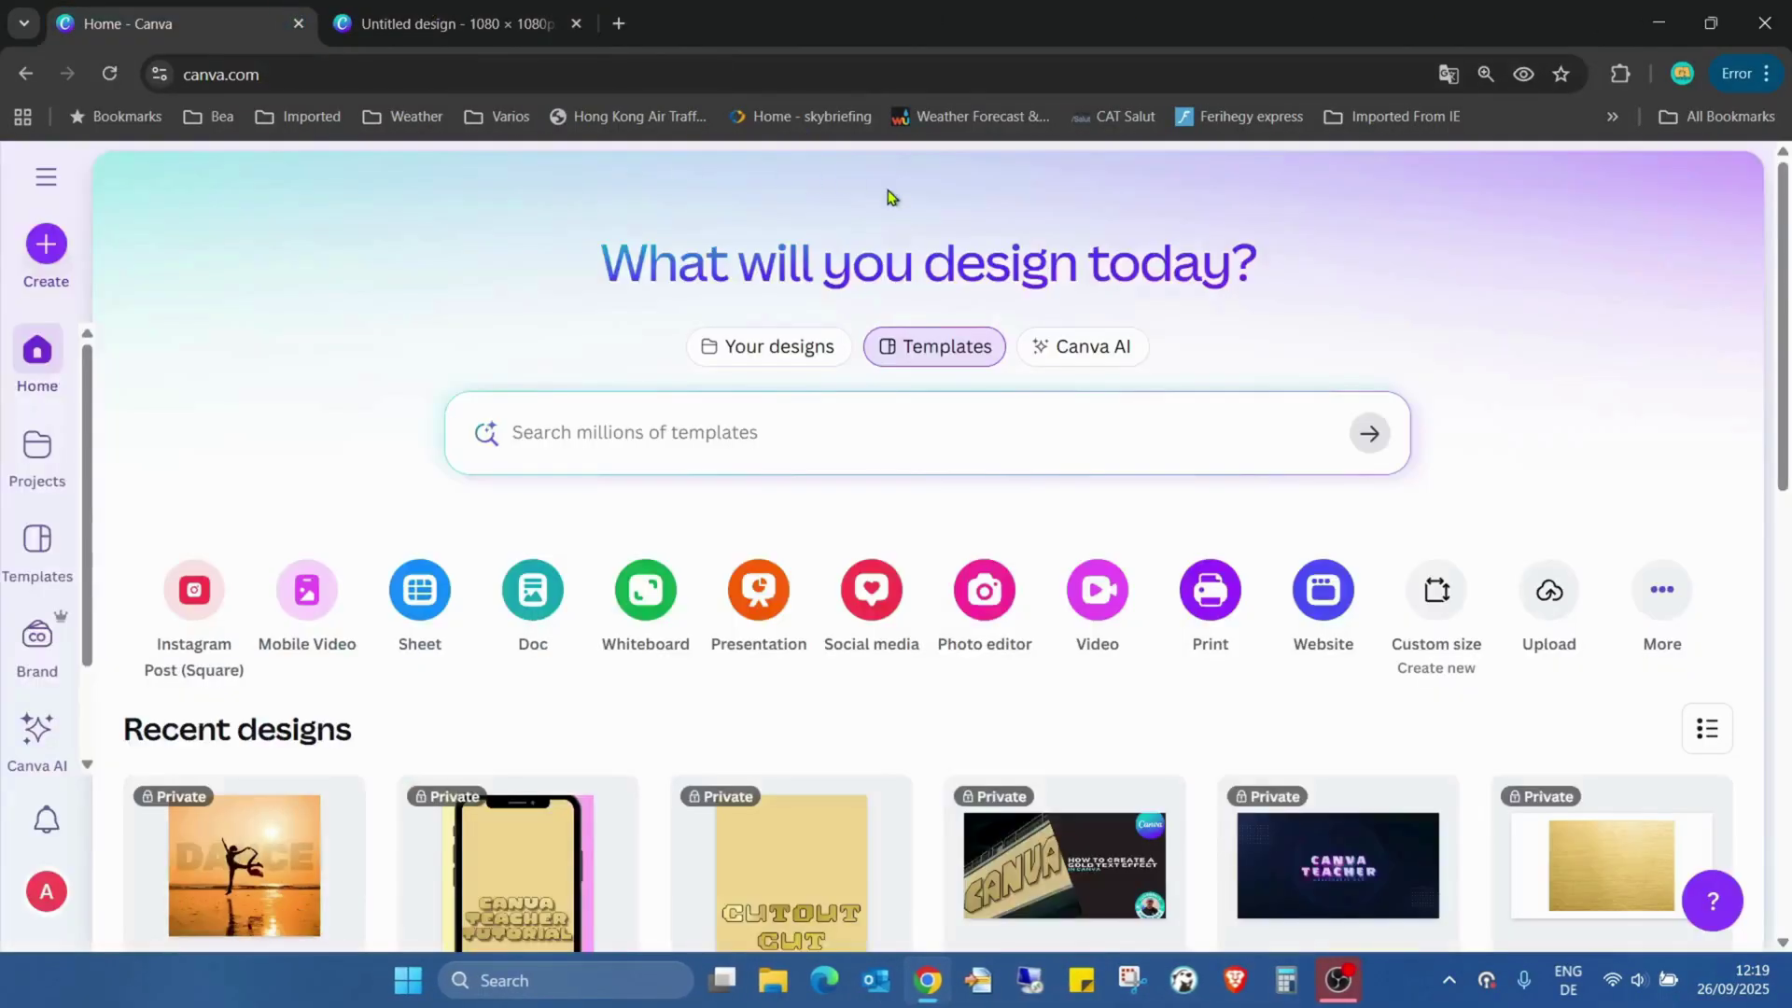
Step: Create a 1080 × 1080 px design and stretch the roller-disco photo to fill the page
click(1436, 605)
click(893, 468)
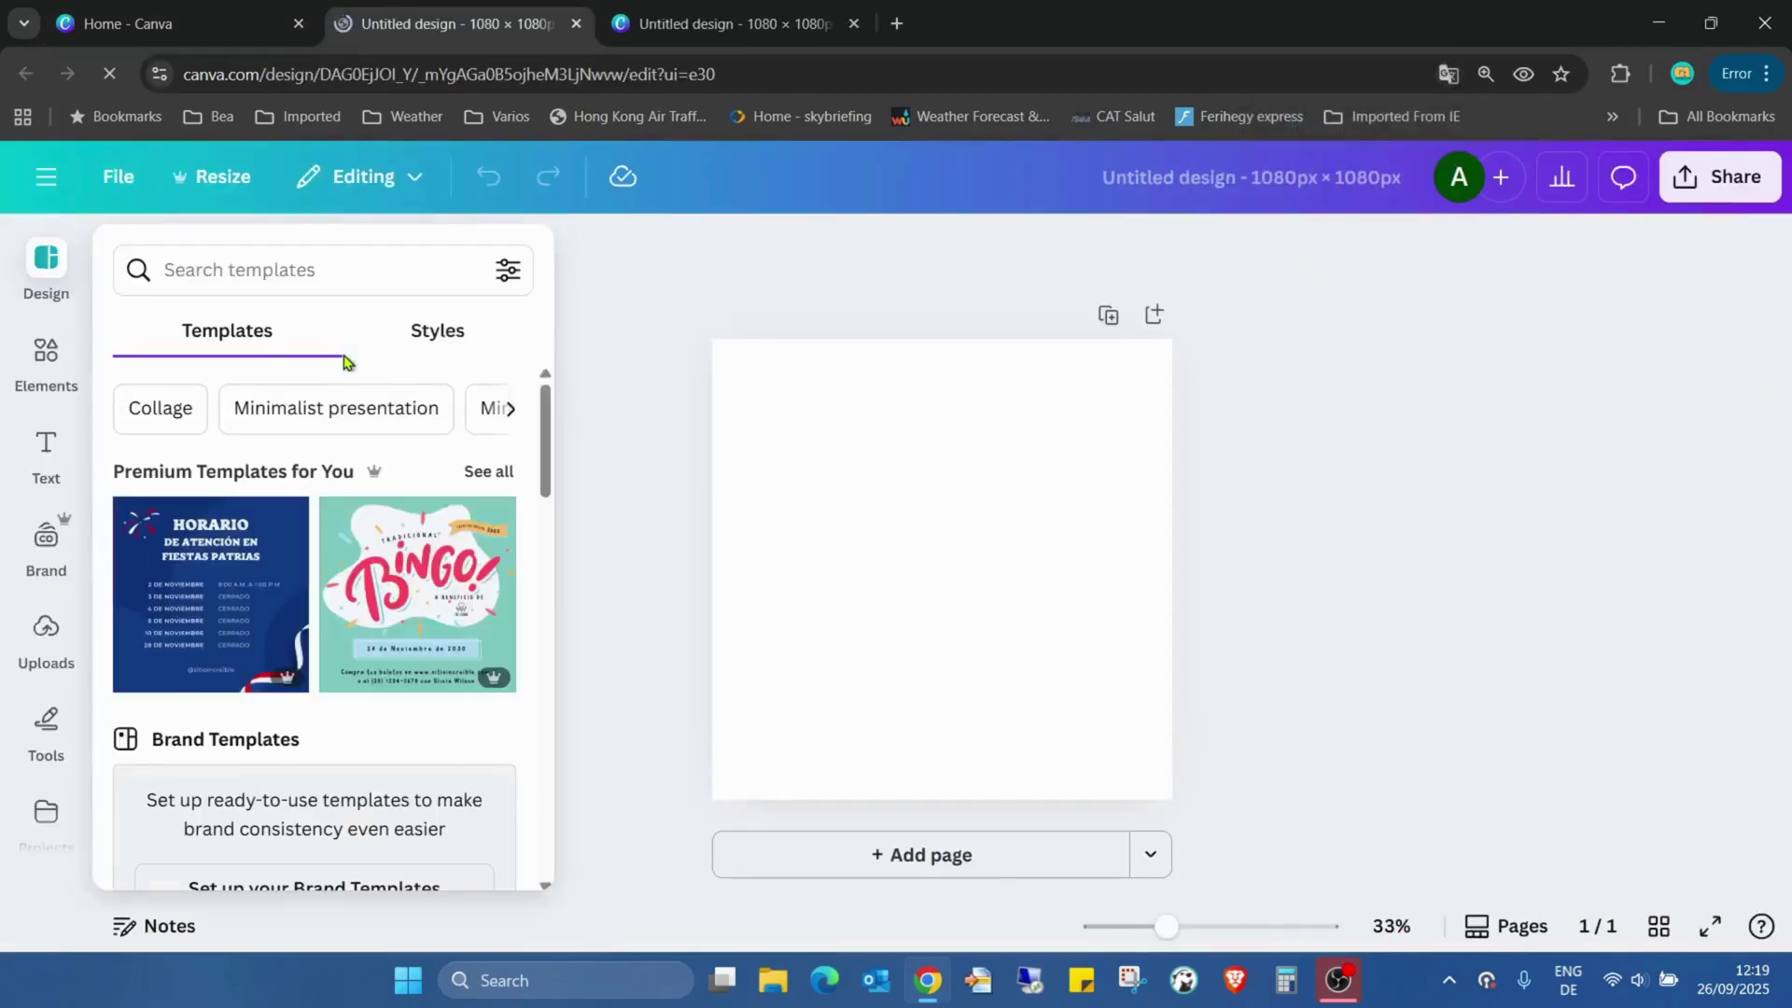
click(47, 355)
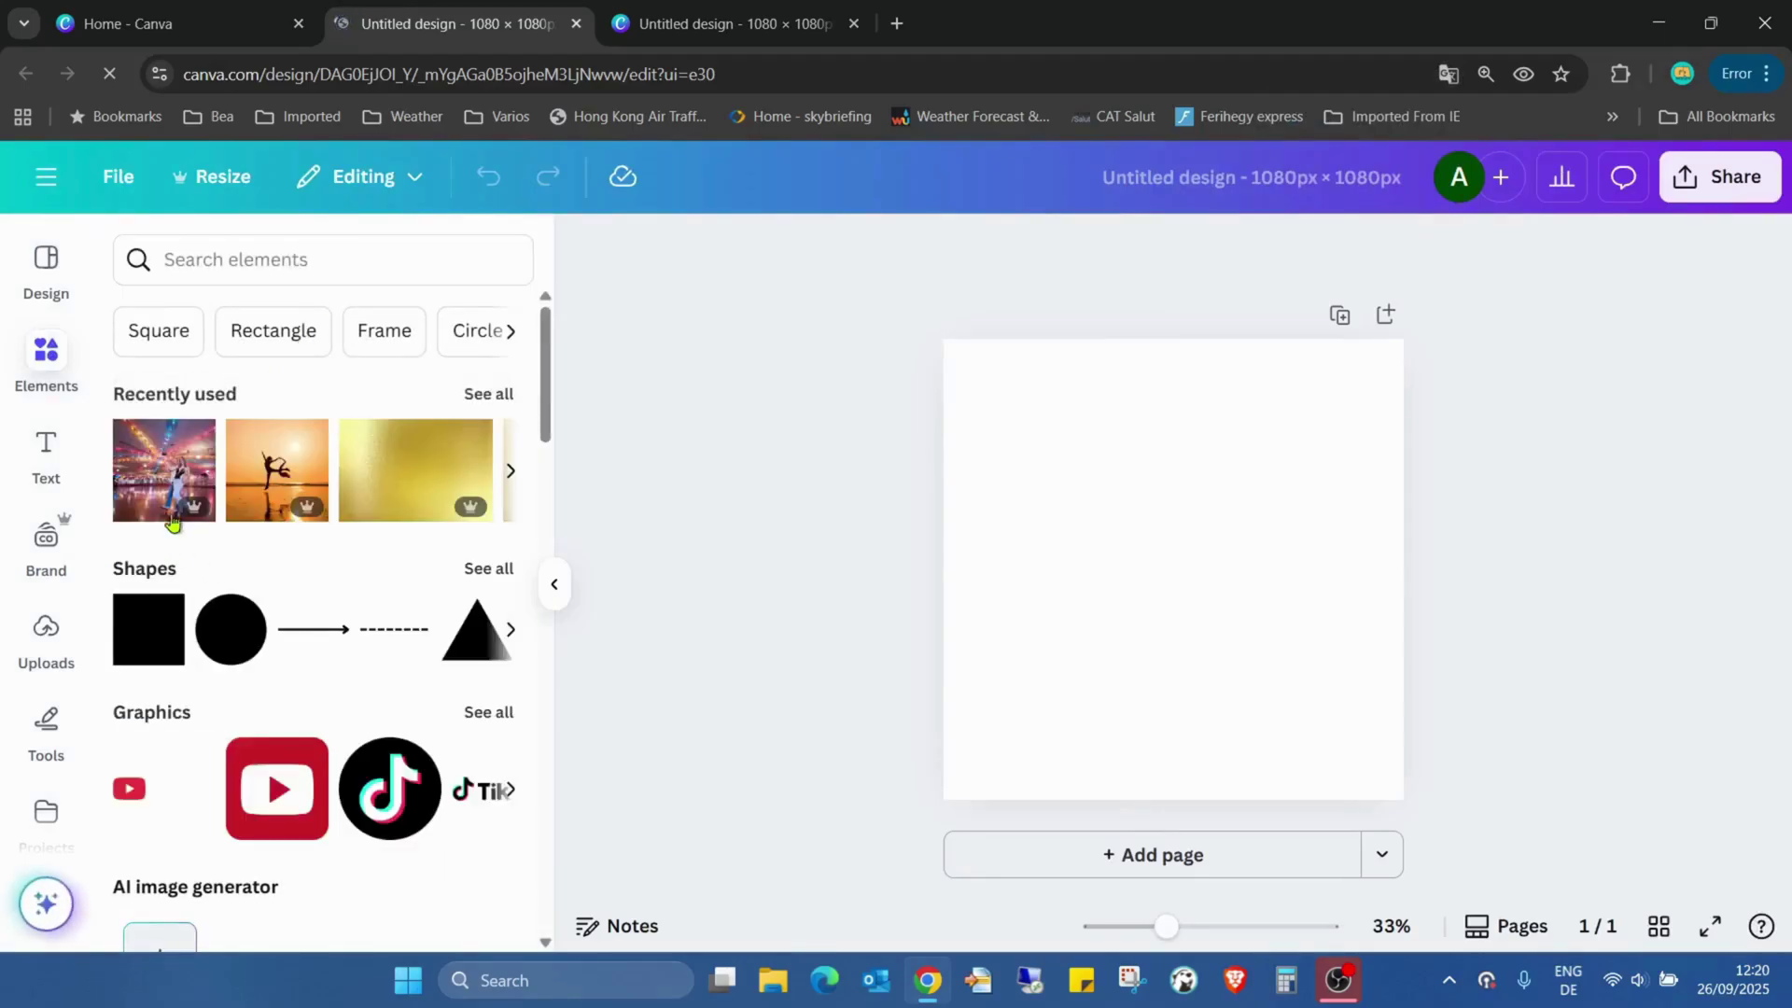
click(172, 523)
drag(1035, 496, 990, 455)
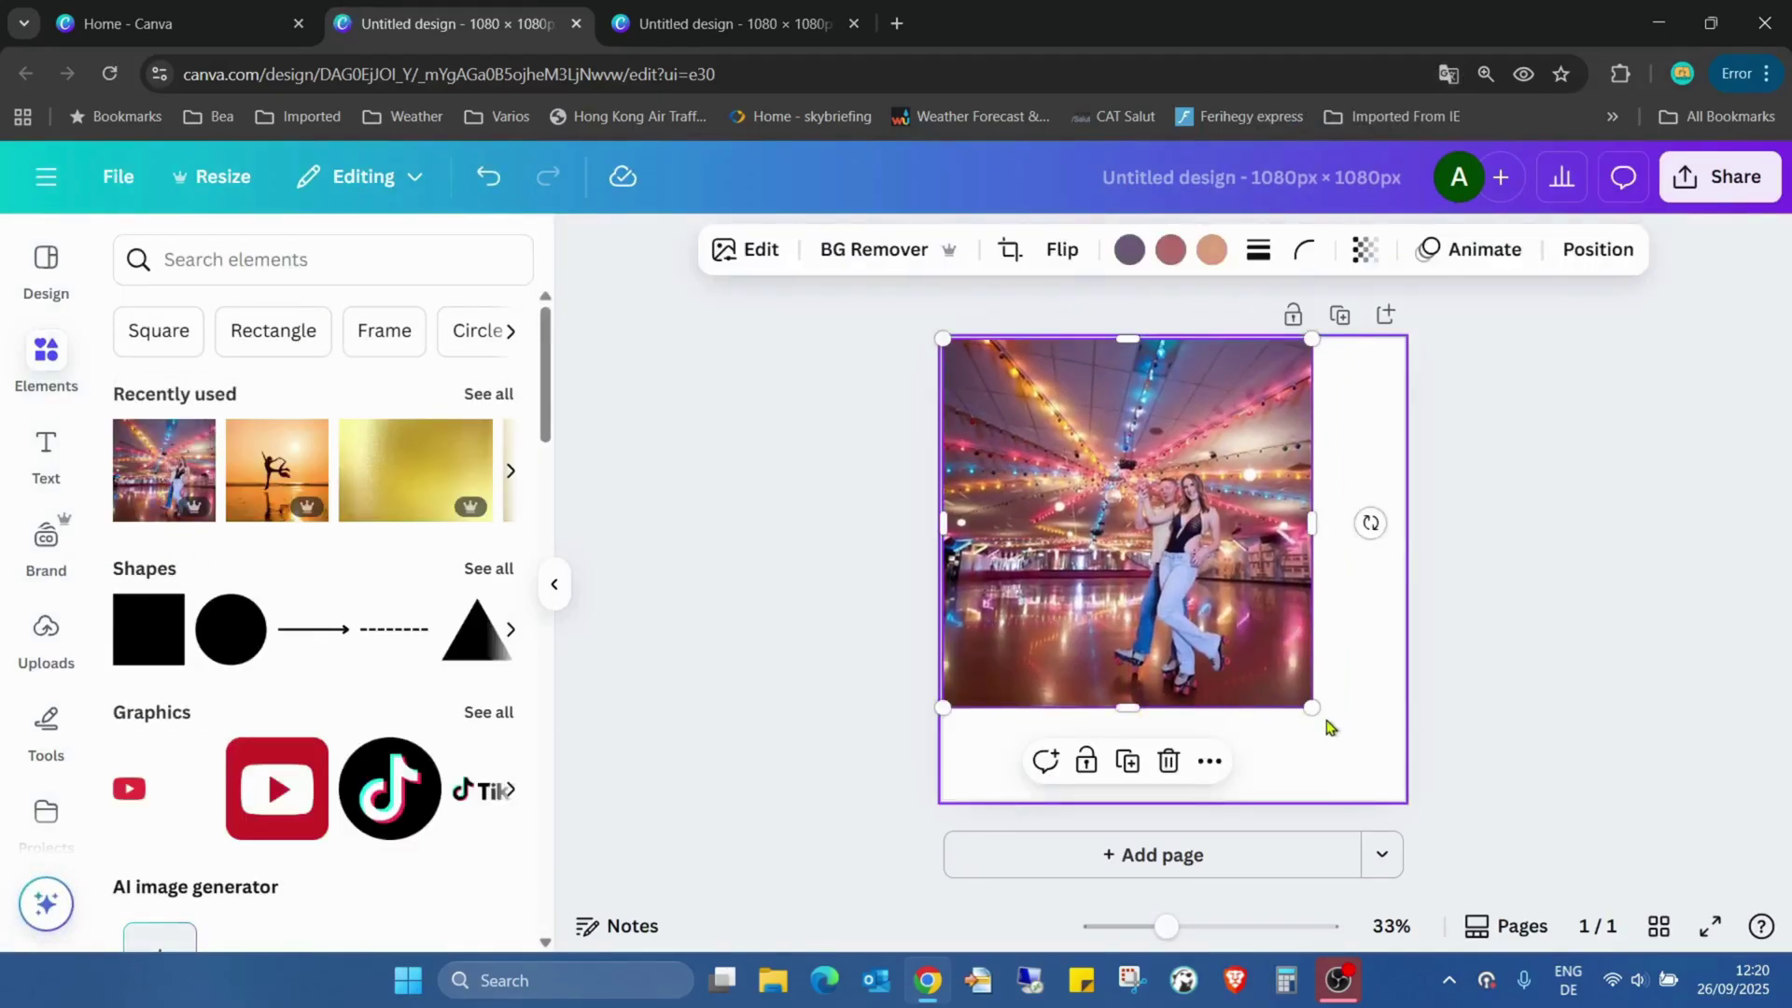
drag(1312, 707, 1414, 792)
Step: Add a second page with the sunset dancer photo, then delete it
click(1329, 853)
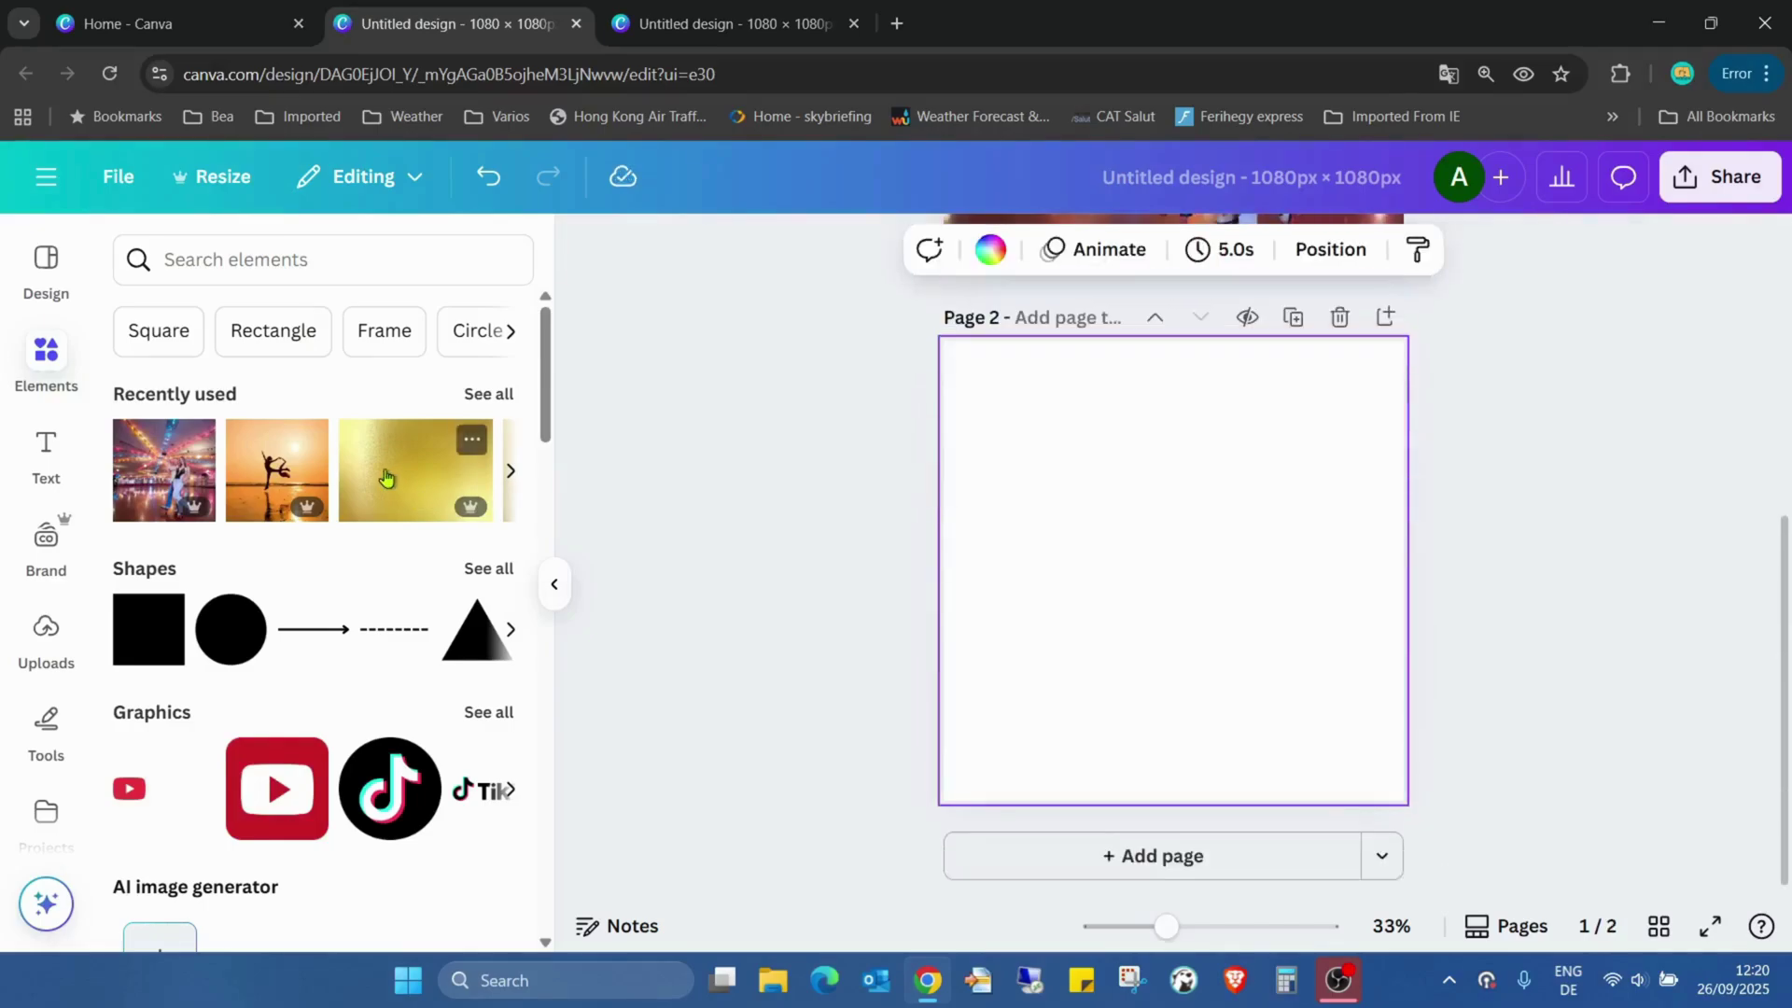
click(275, 490)
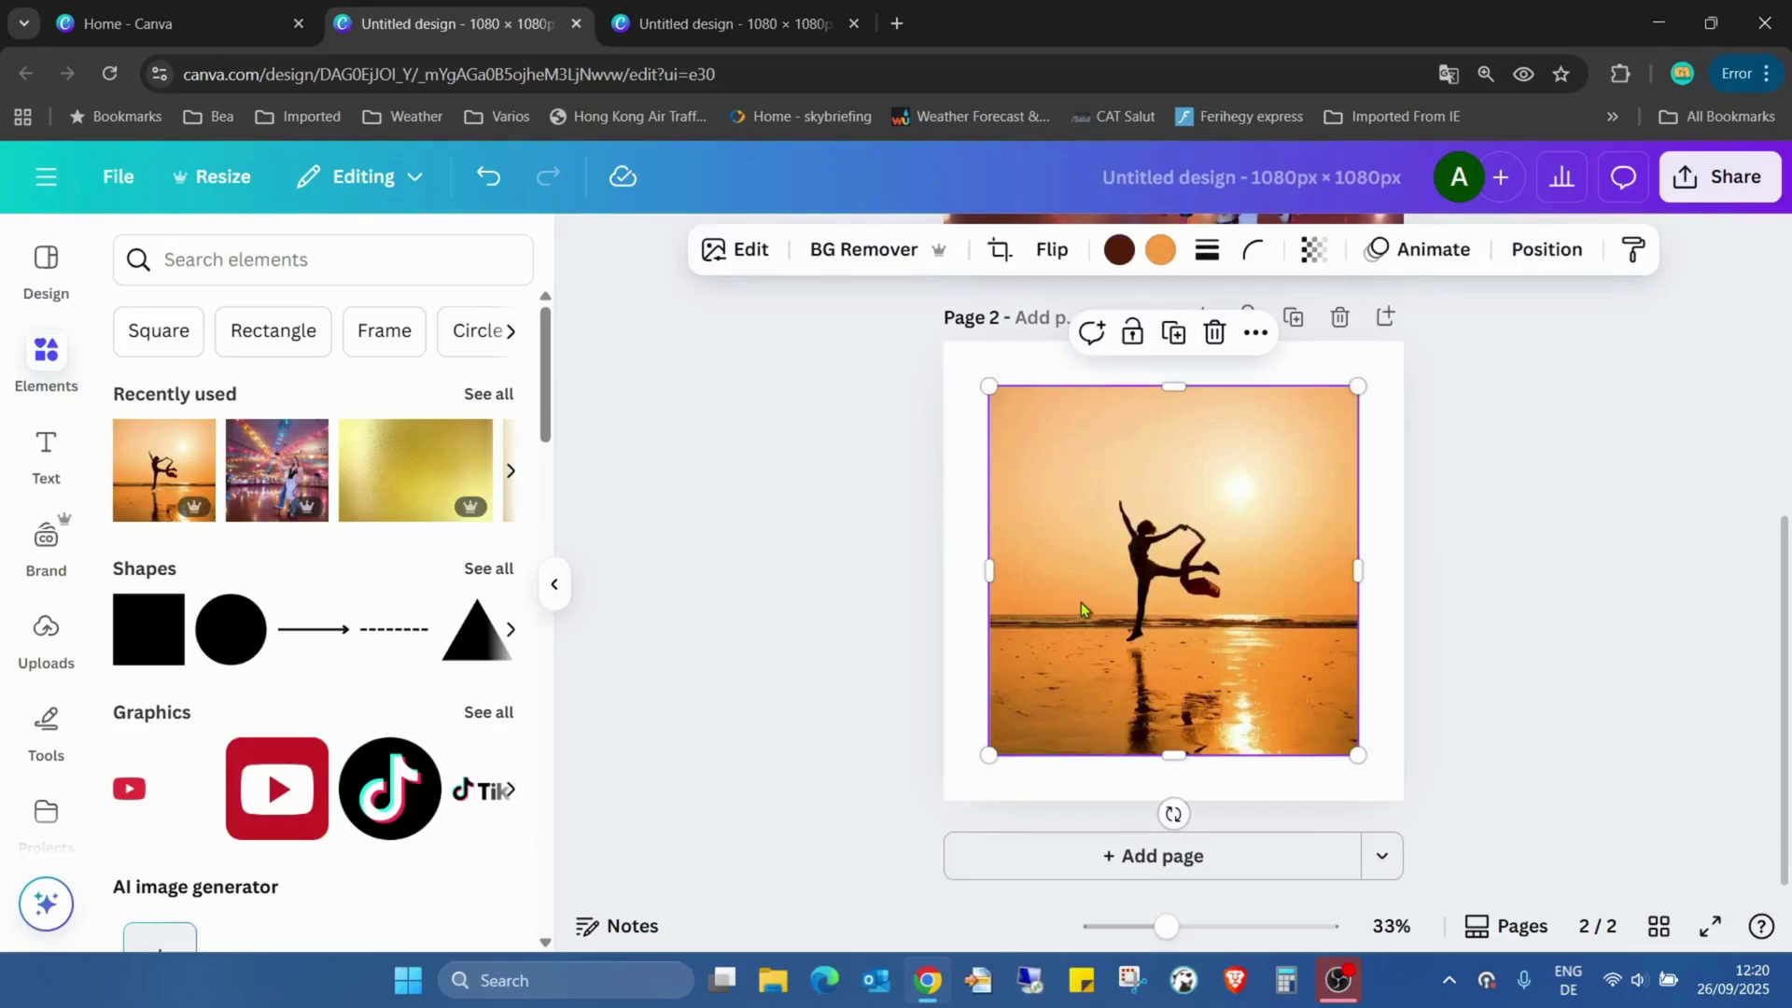
click(1339, 318)
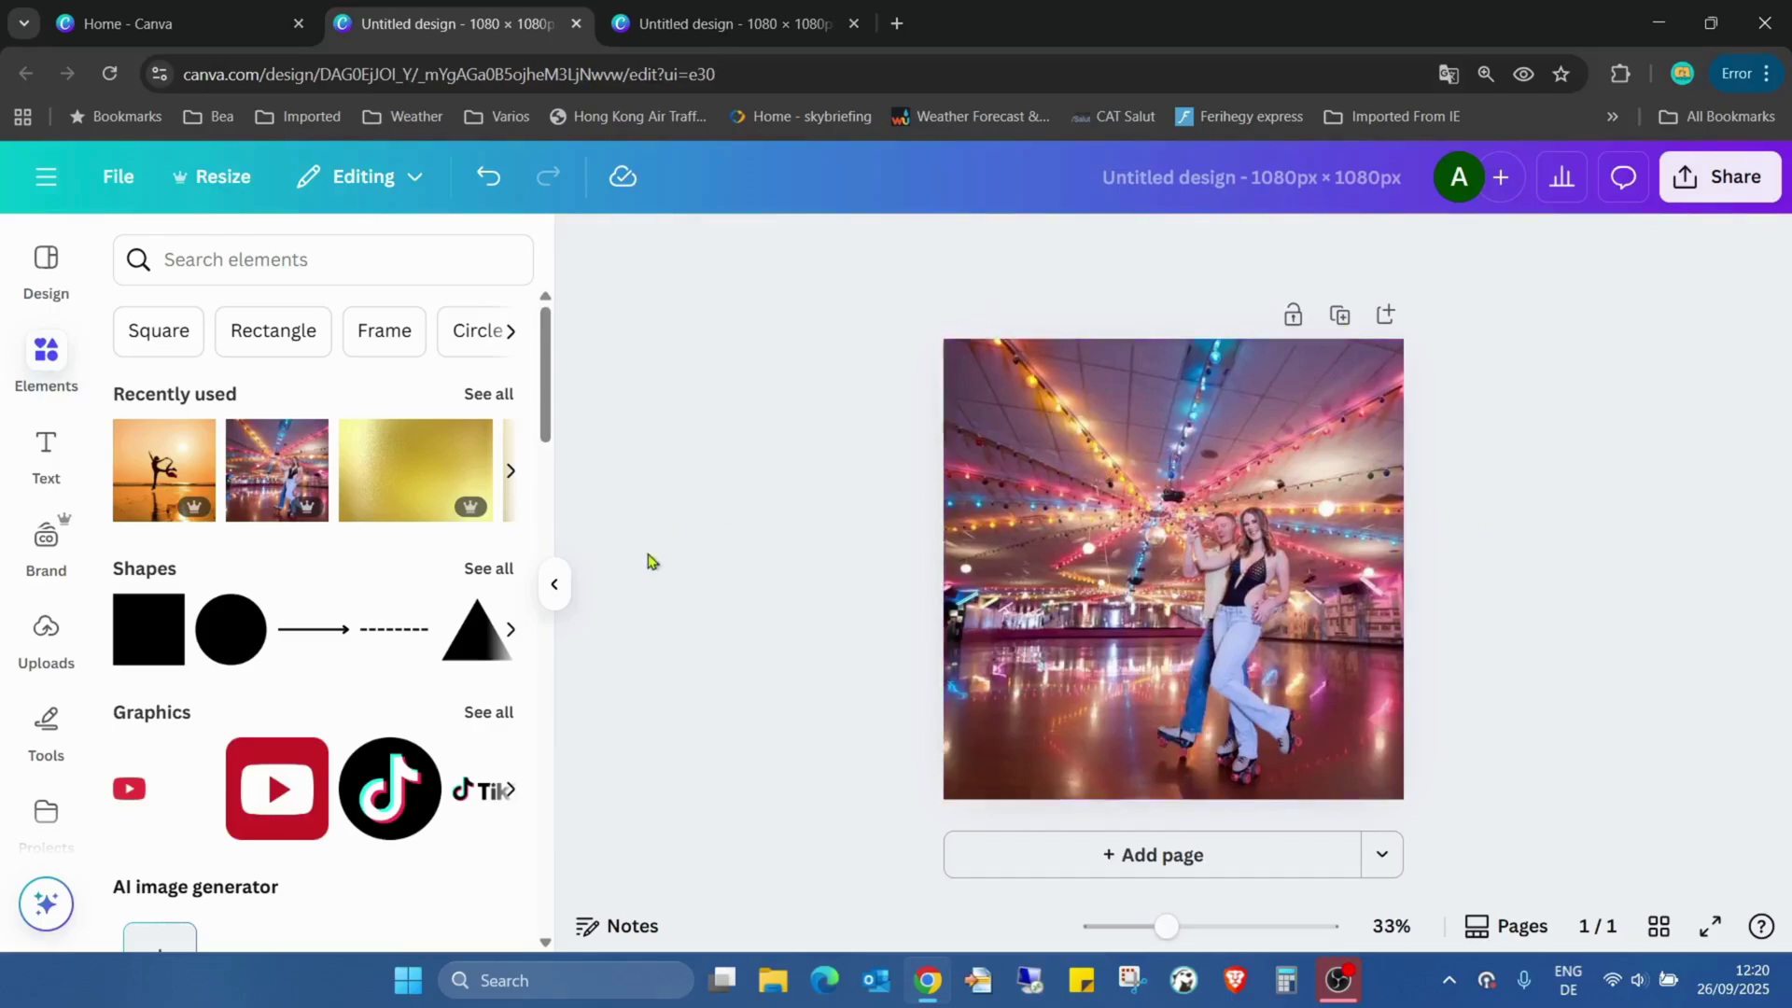
Step: Find the FontFrame app by searching 'font' in Apps and open it
scroll(41, 413, down, 3)
scroll(41, 412, down, 1)
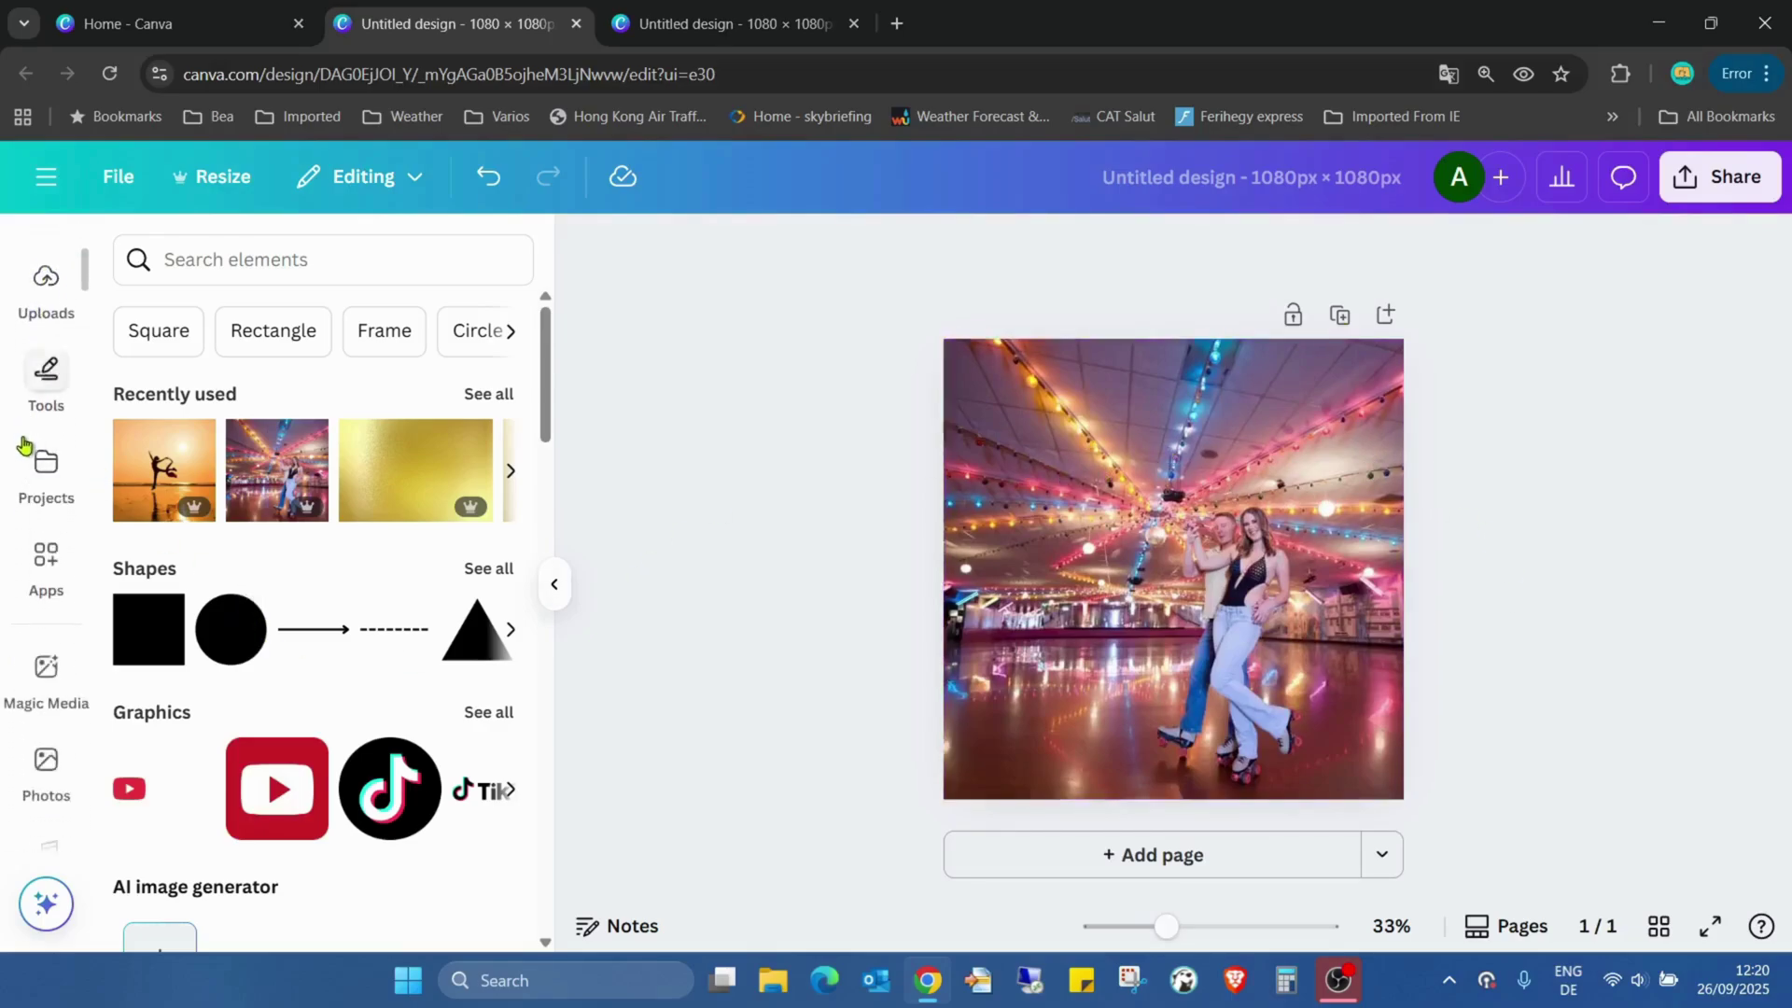
click(46, 560)
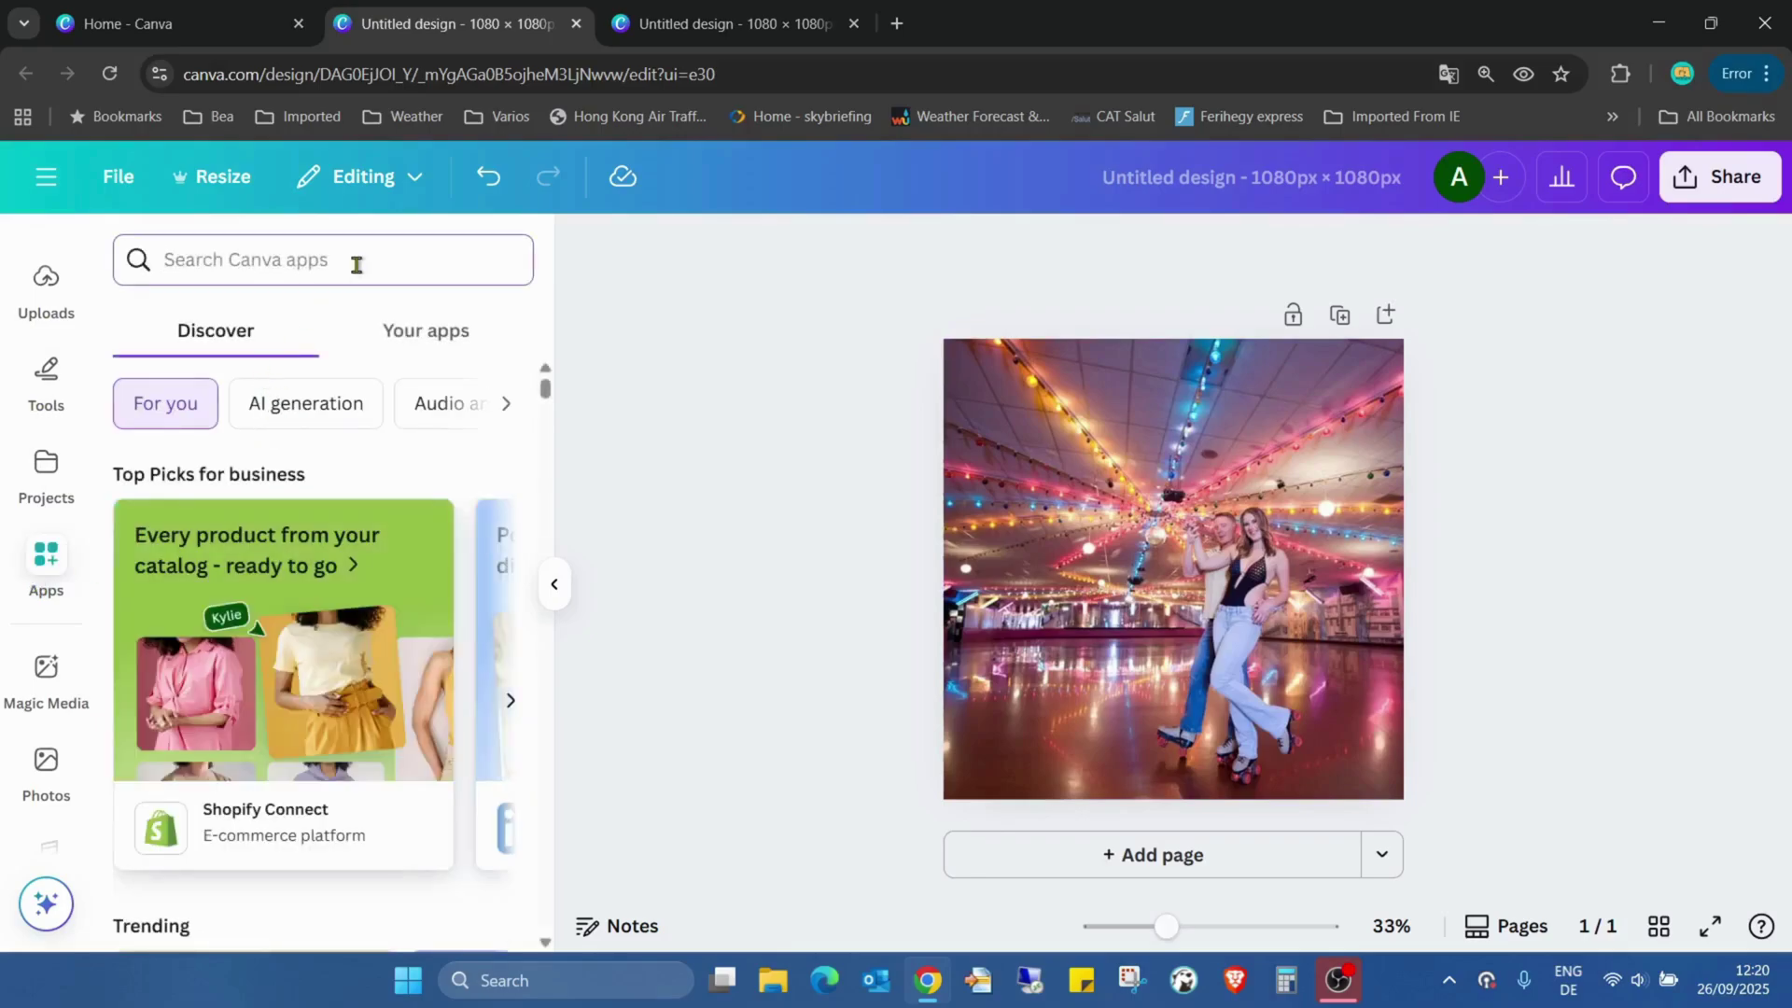
text(font)
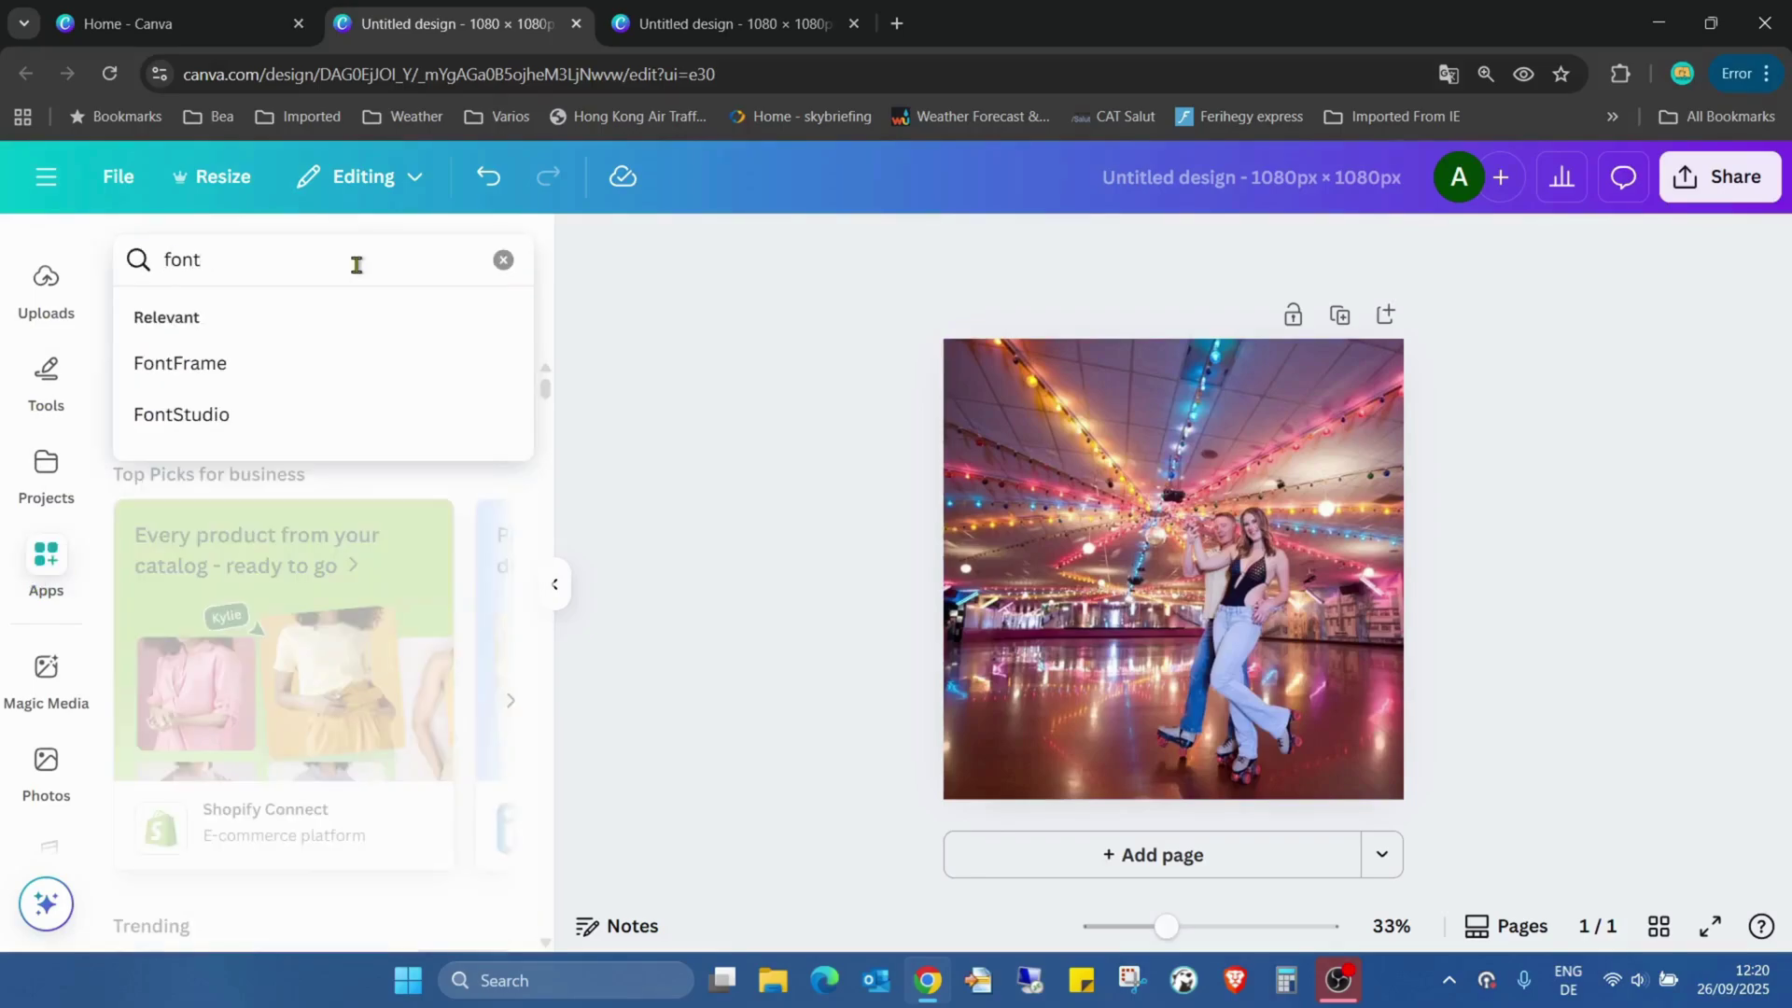
click(328, 357)
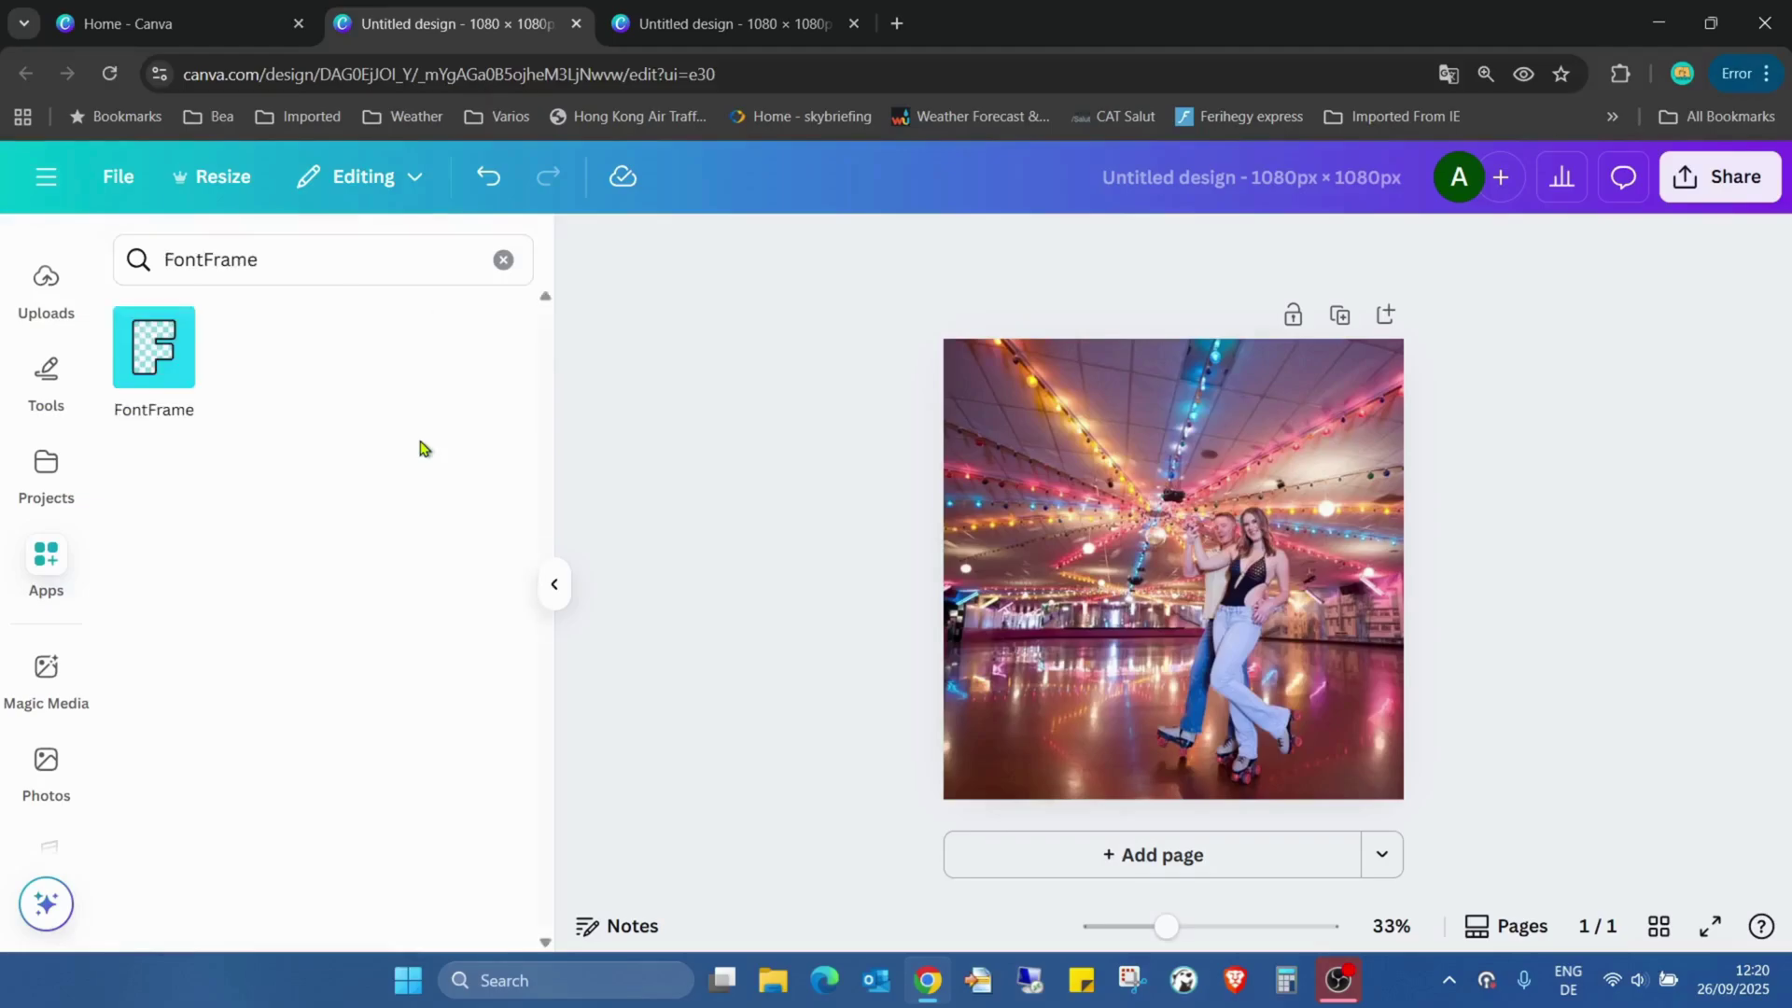
click(154, 348)
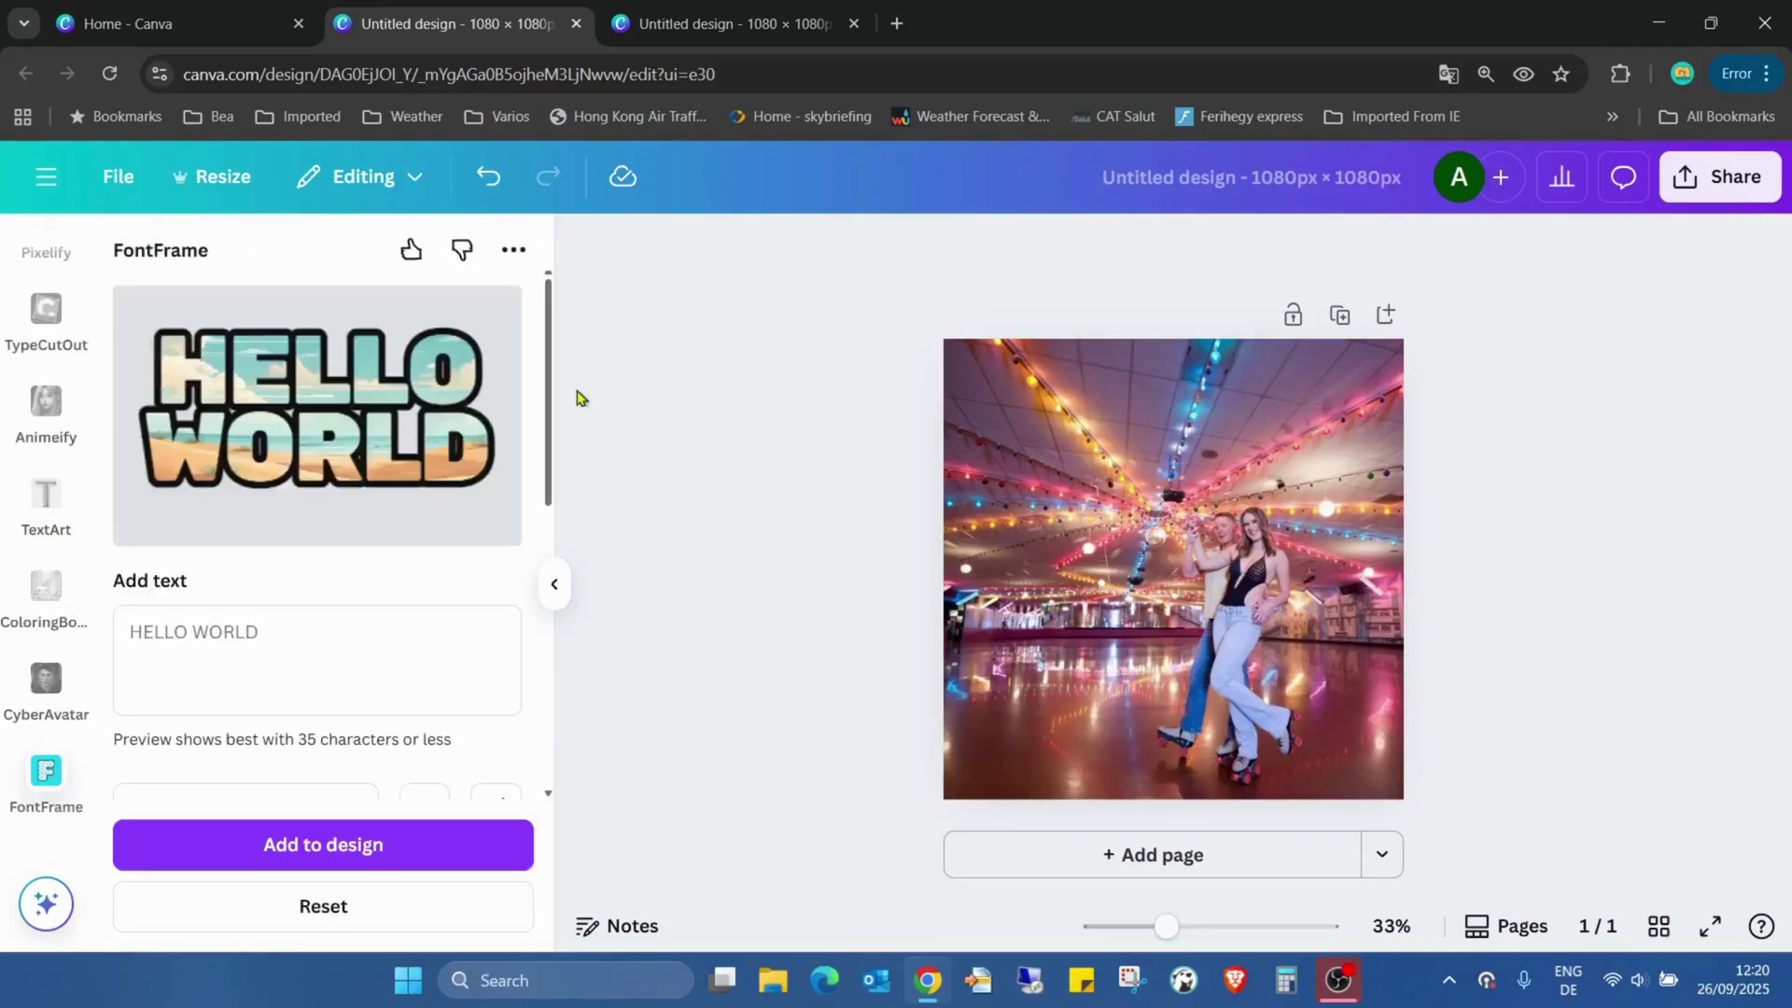
Step: Enter DANCE in FontFrame and fill it with the selected roller-disco photo
click(272, 648)
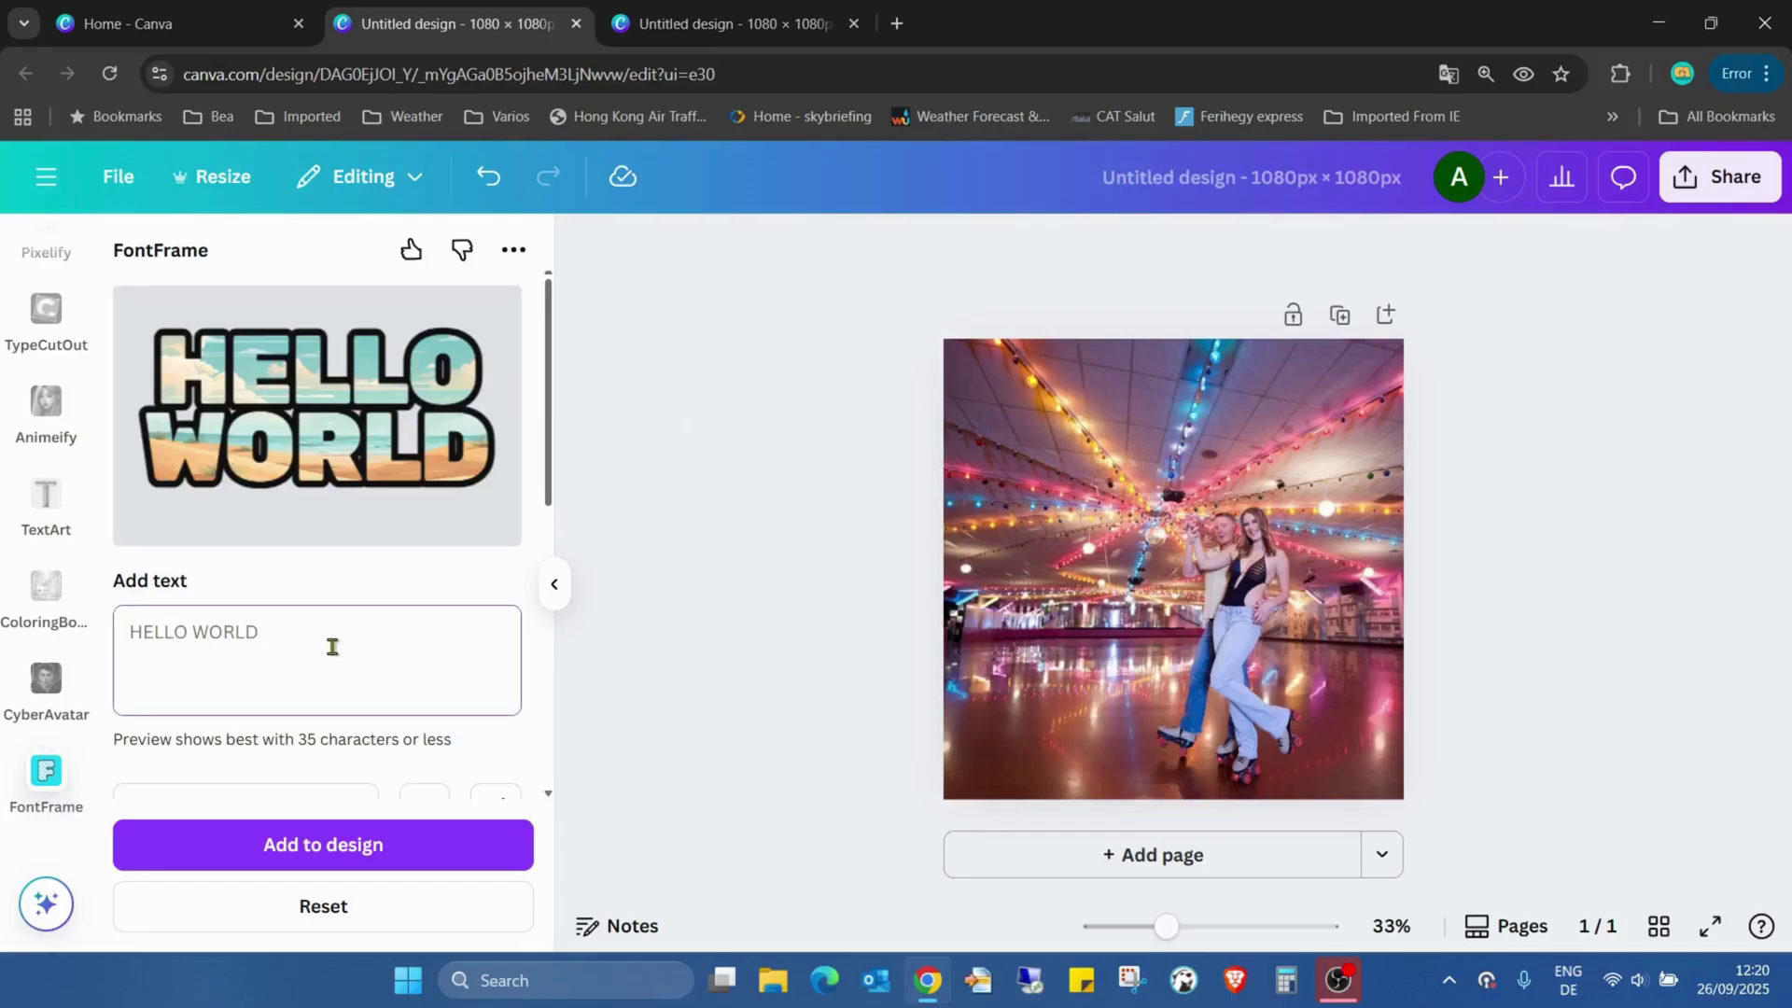
text(DANCE)
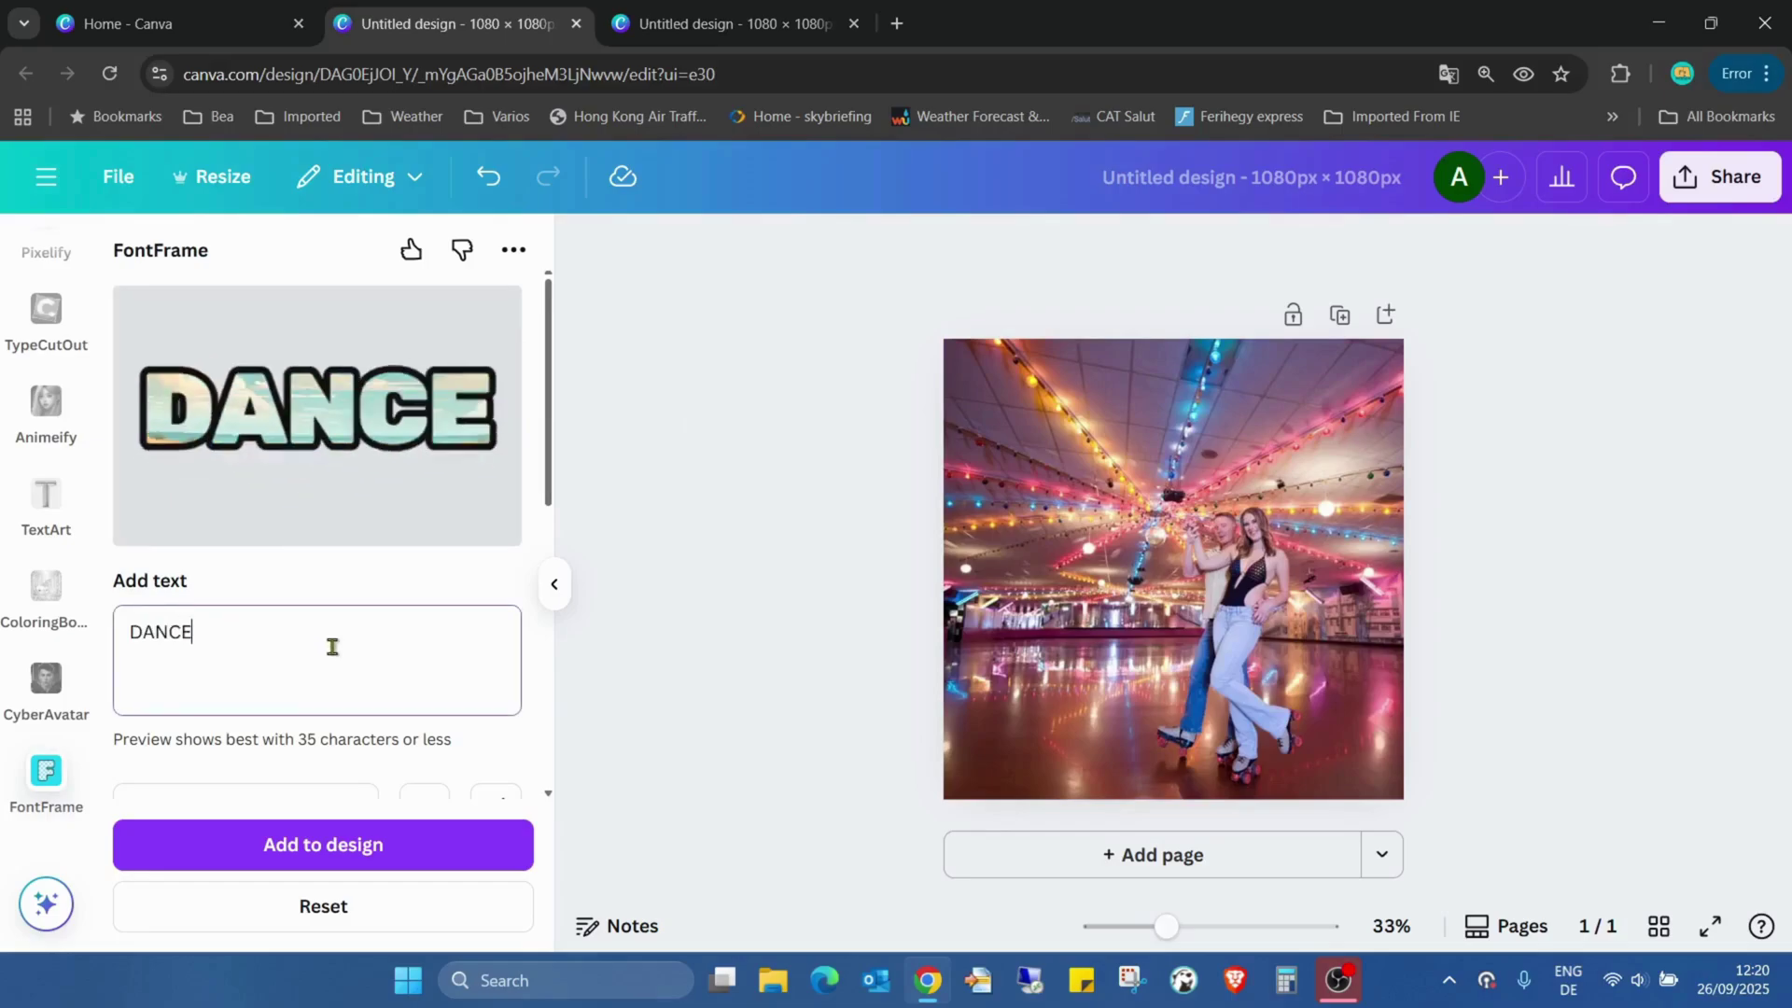
scroll(479, 523, down, 2)
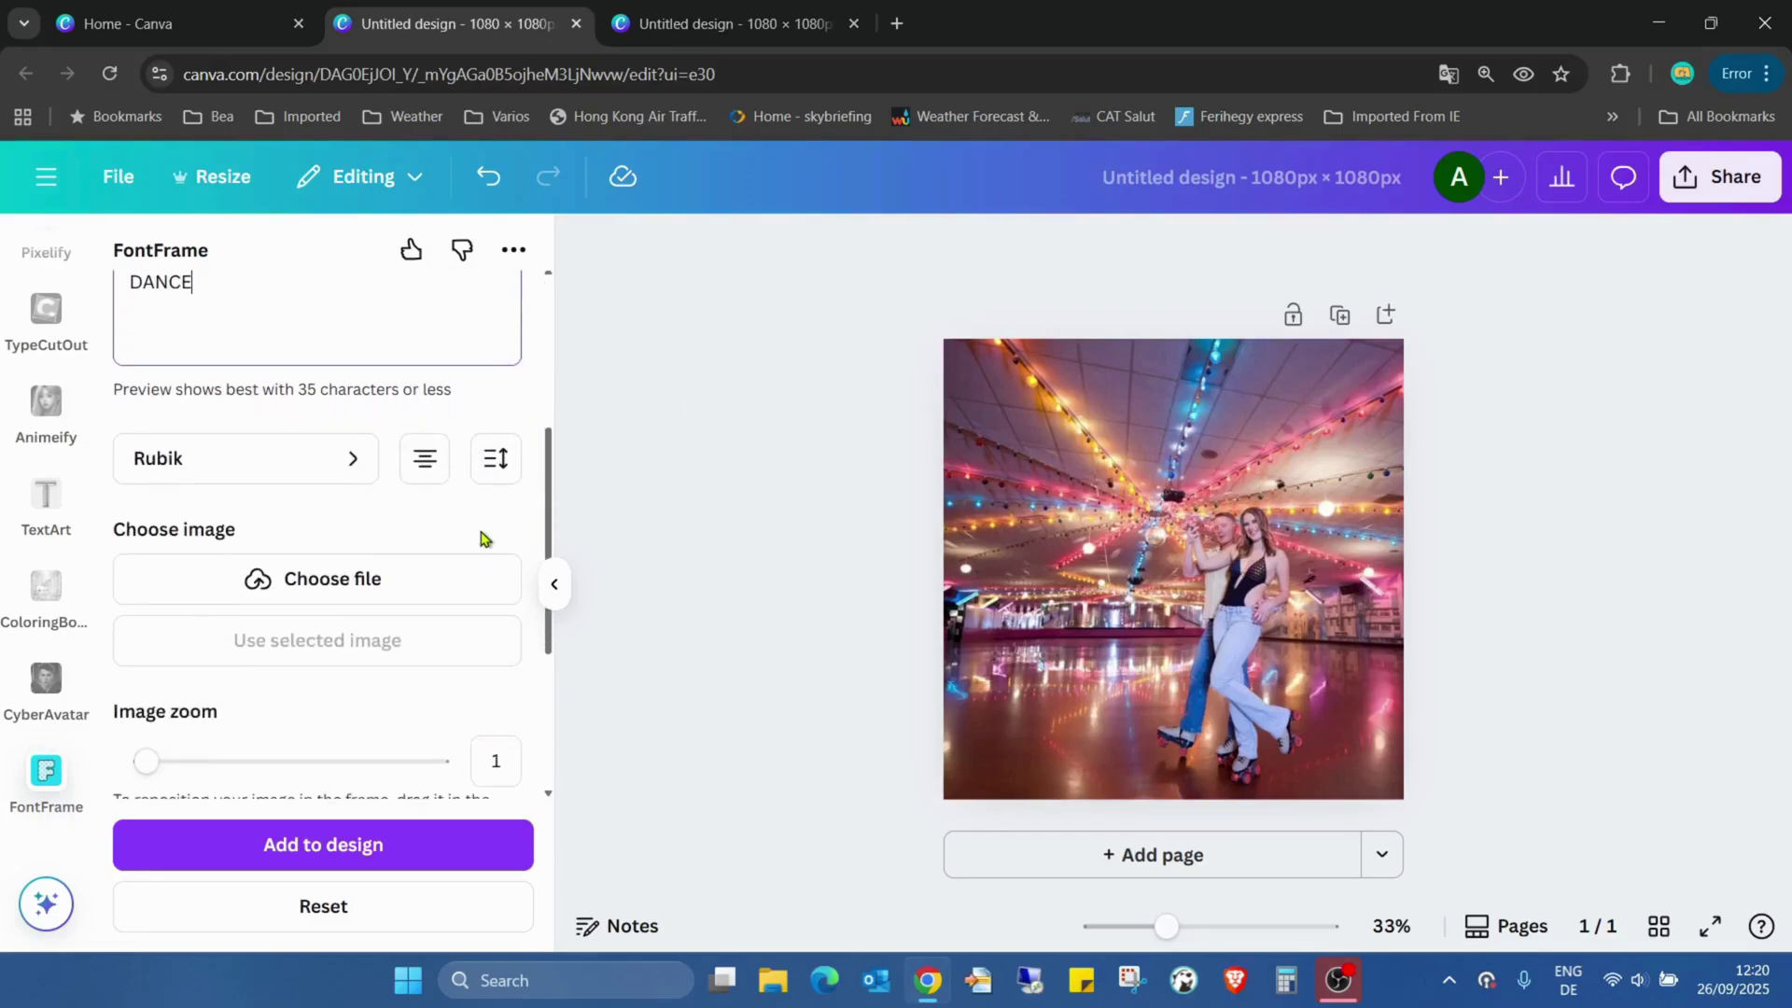
click(1128, 513)
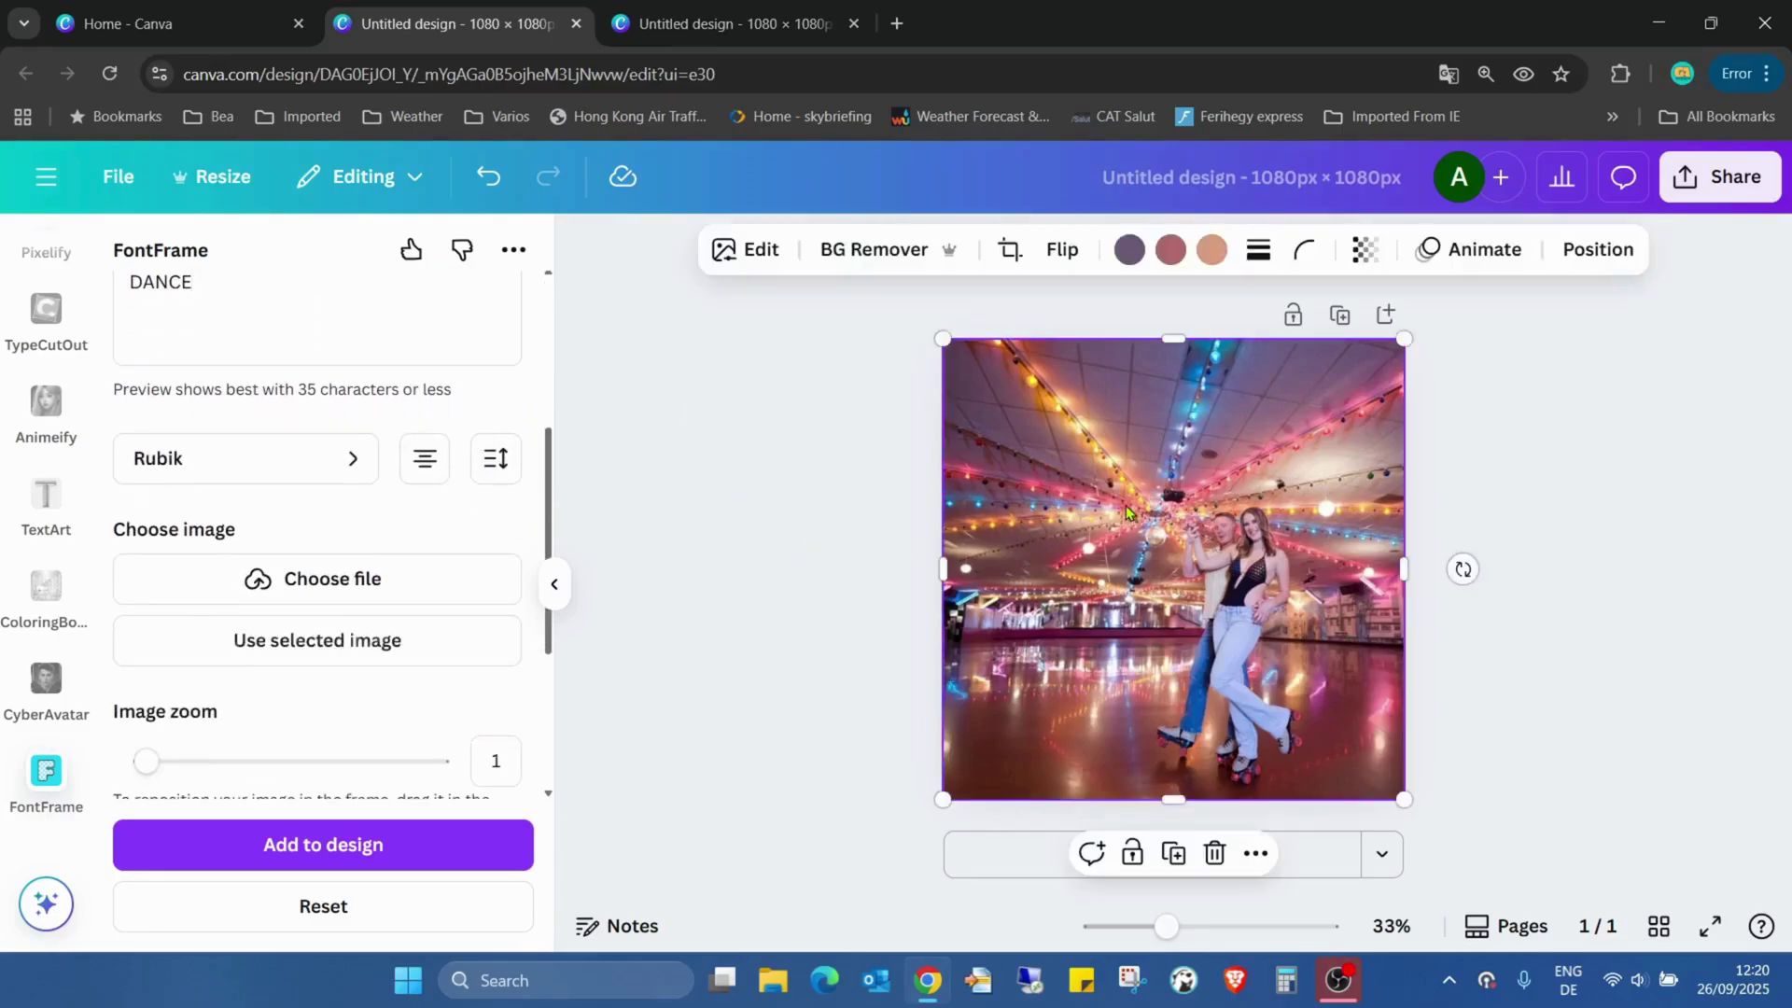
click(322, 644)
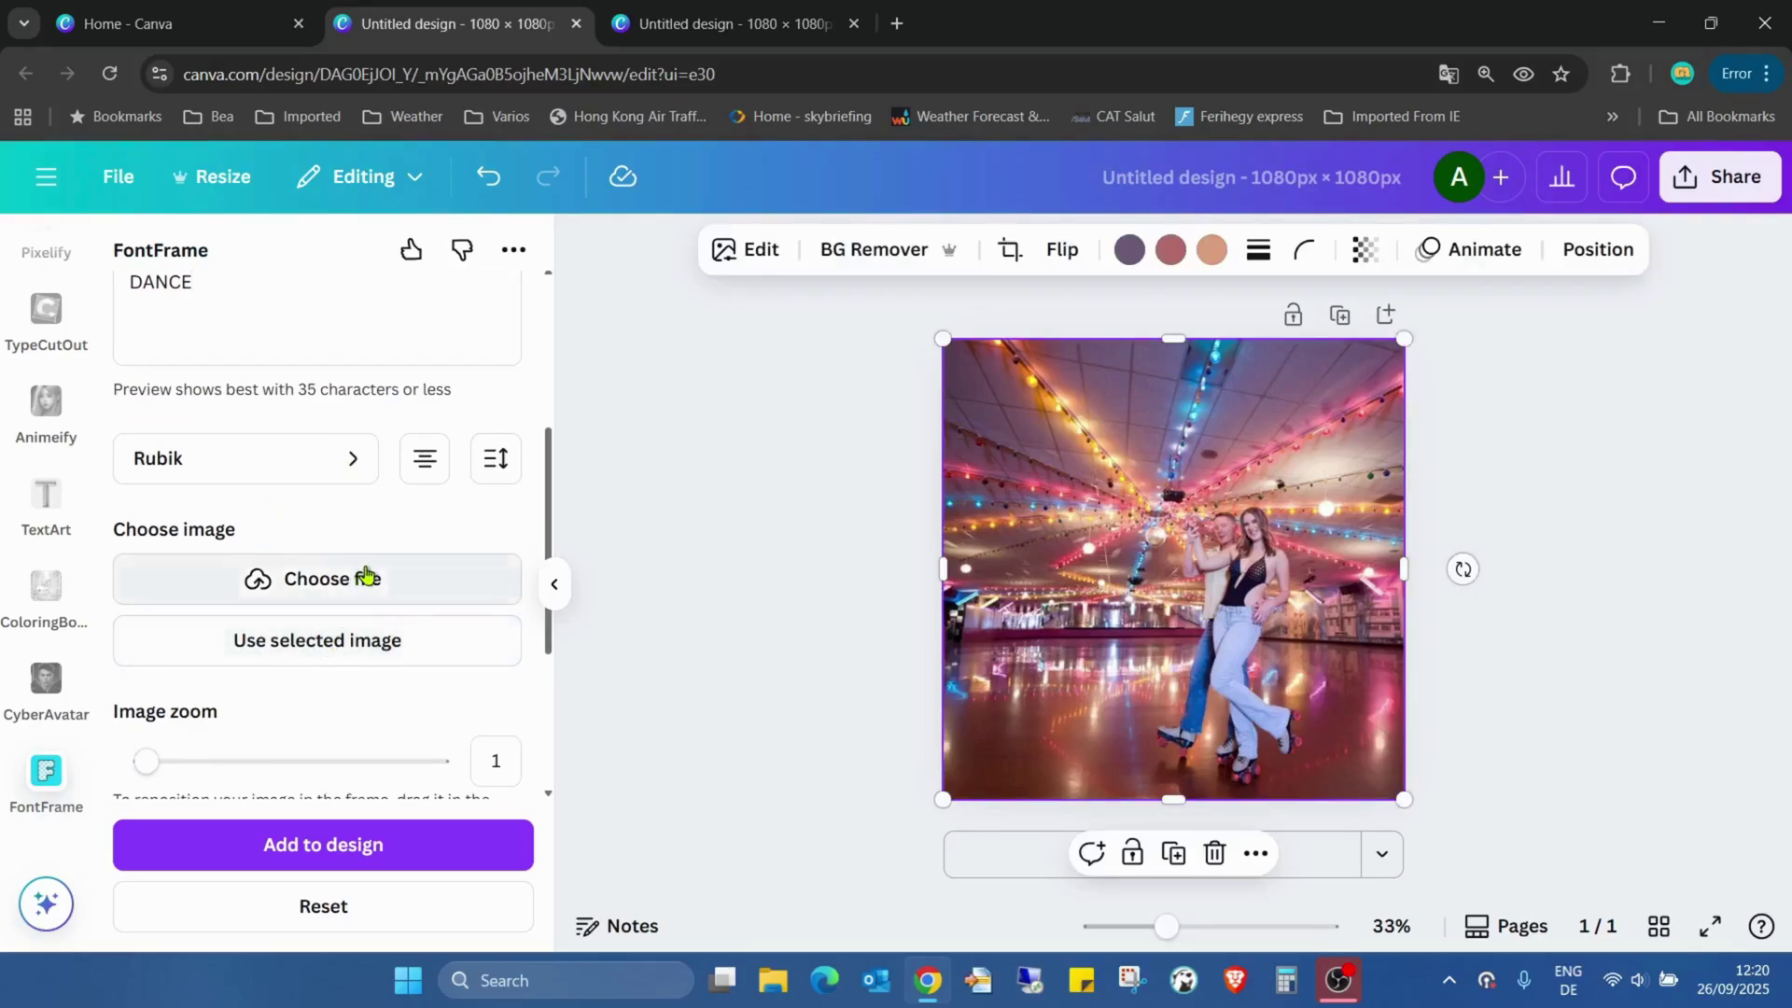
Step: Change the FontFrame lettering font from Rubik to Oswald
scroll(400, 466, down, 3)
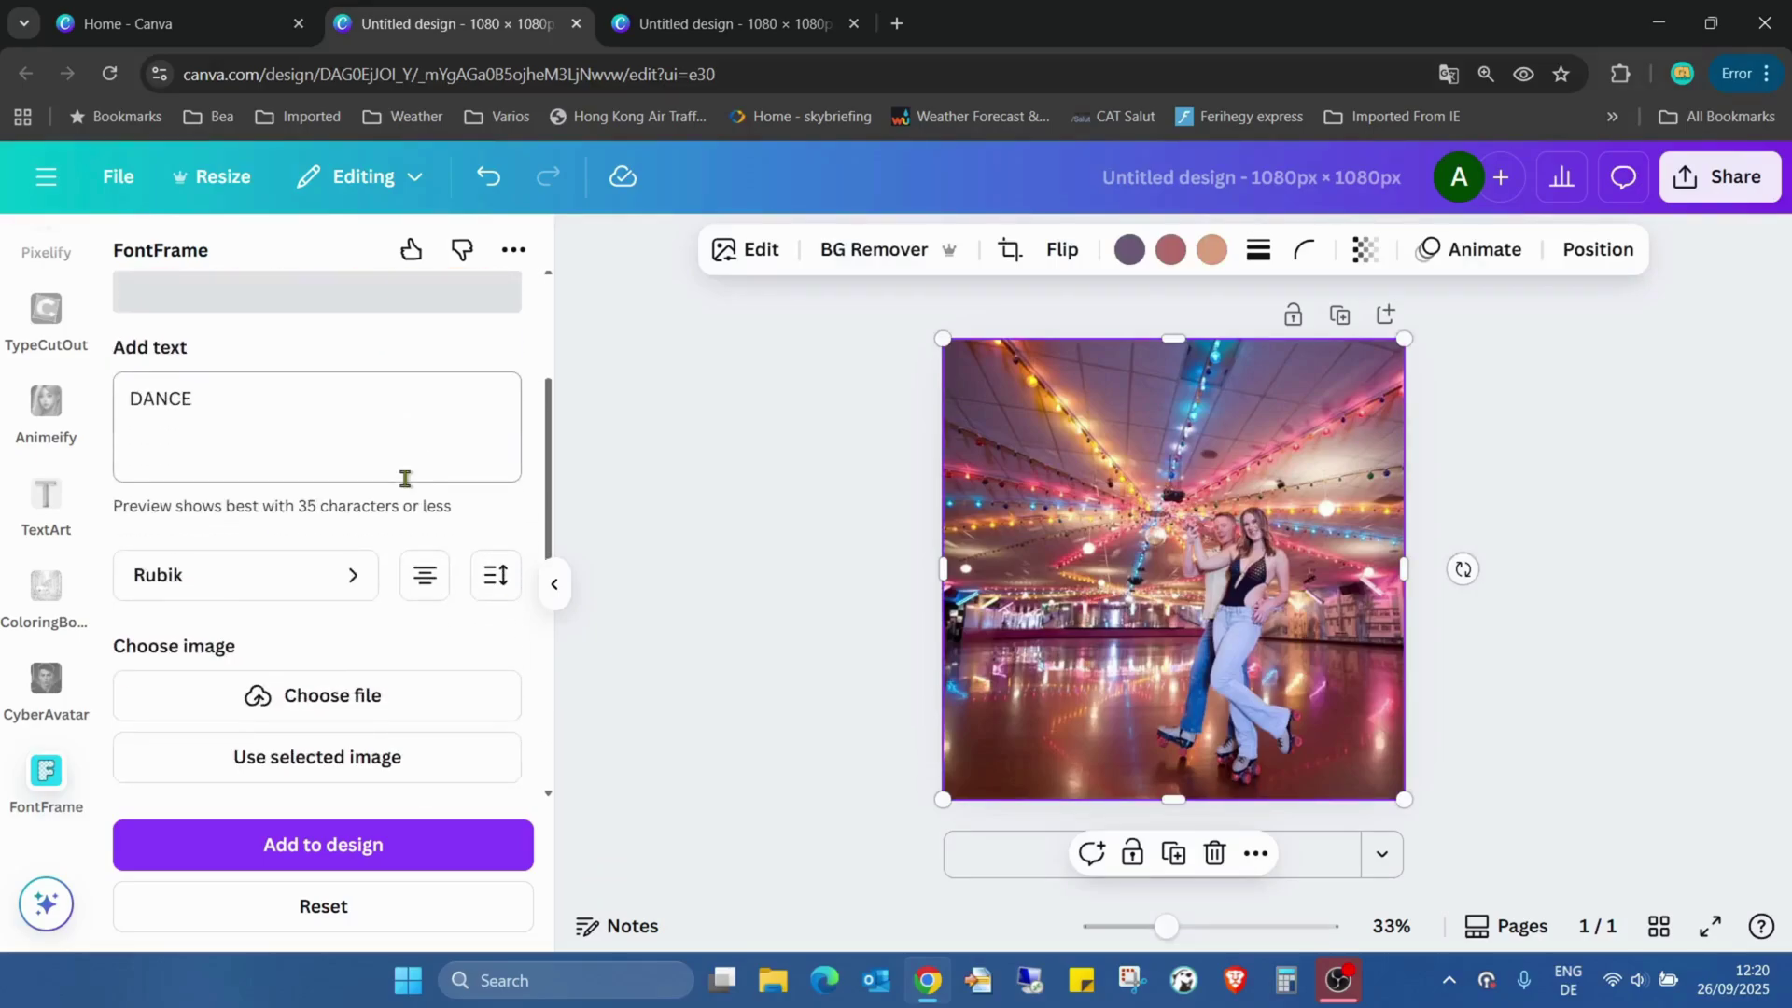
click(332, 579)
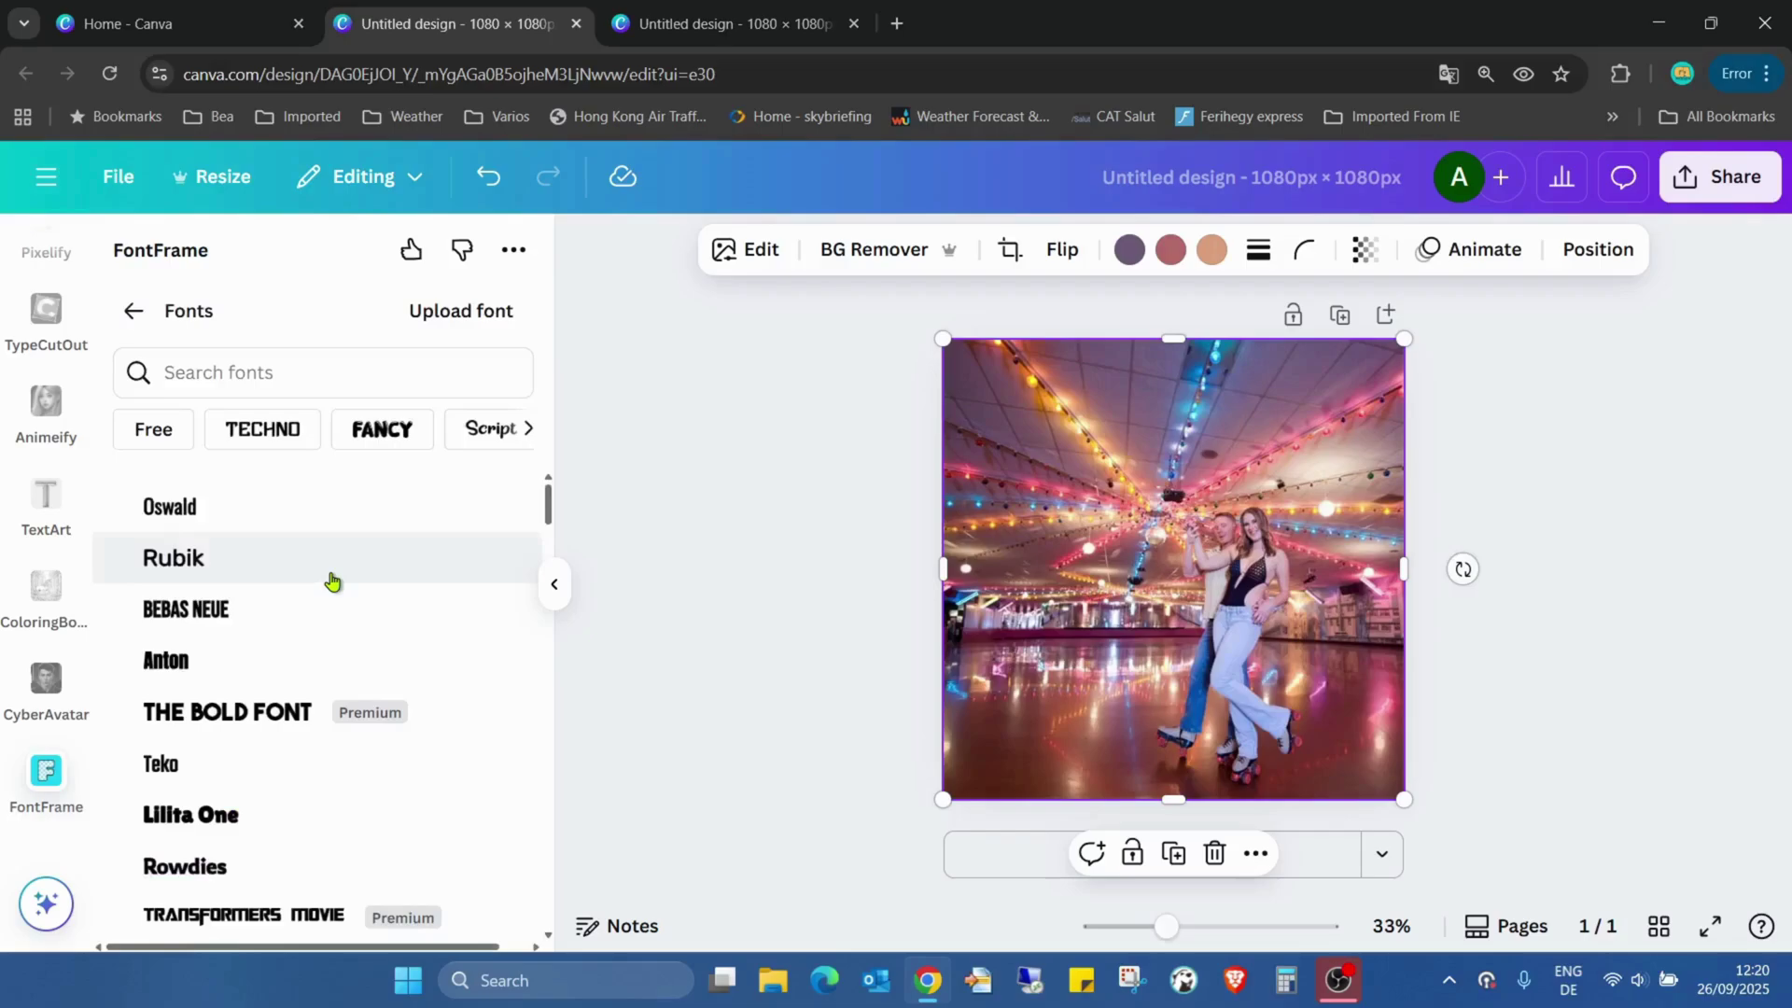
click(355, 506)
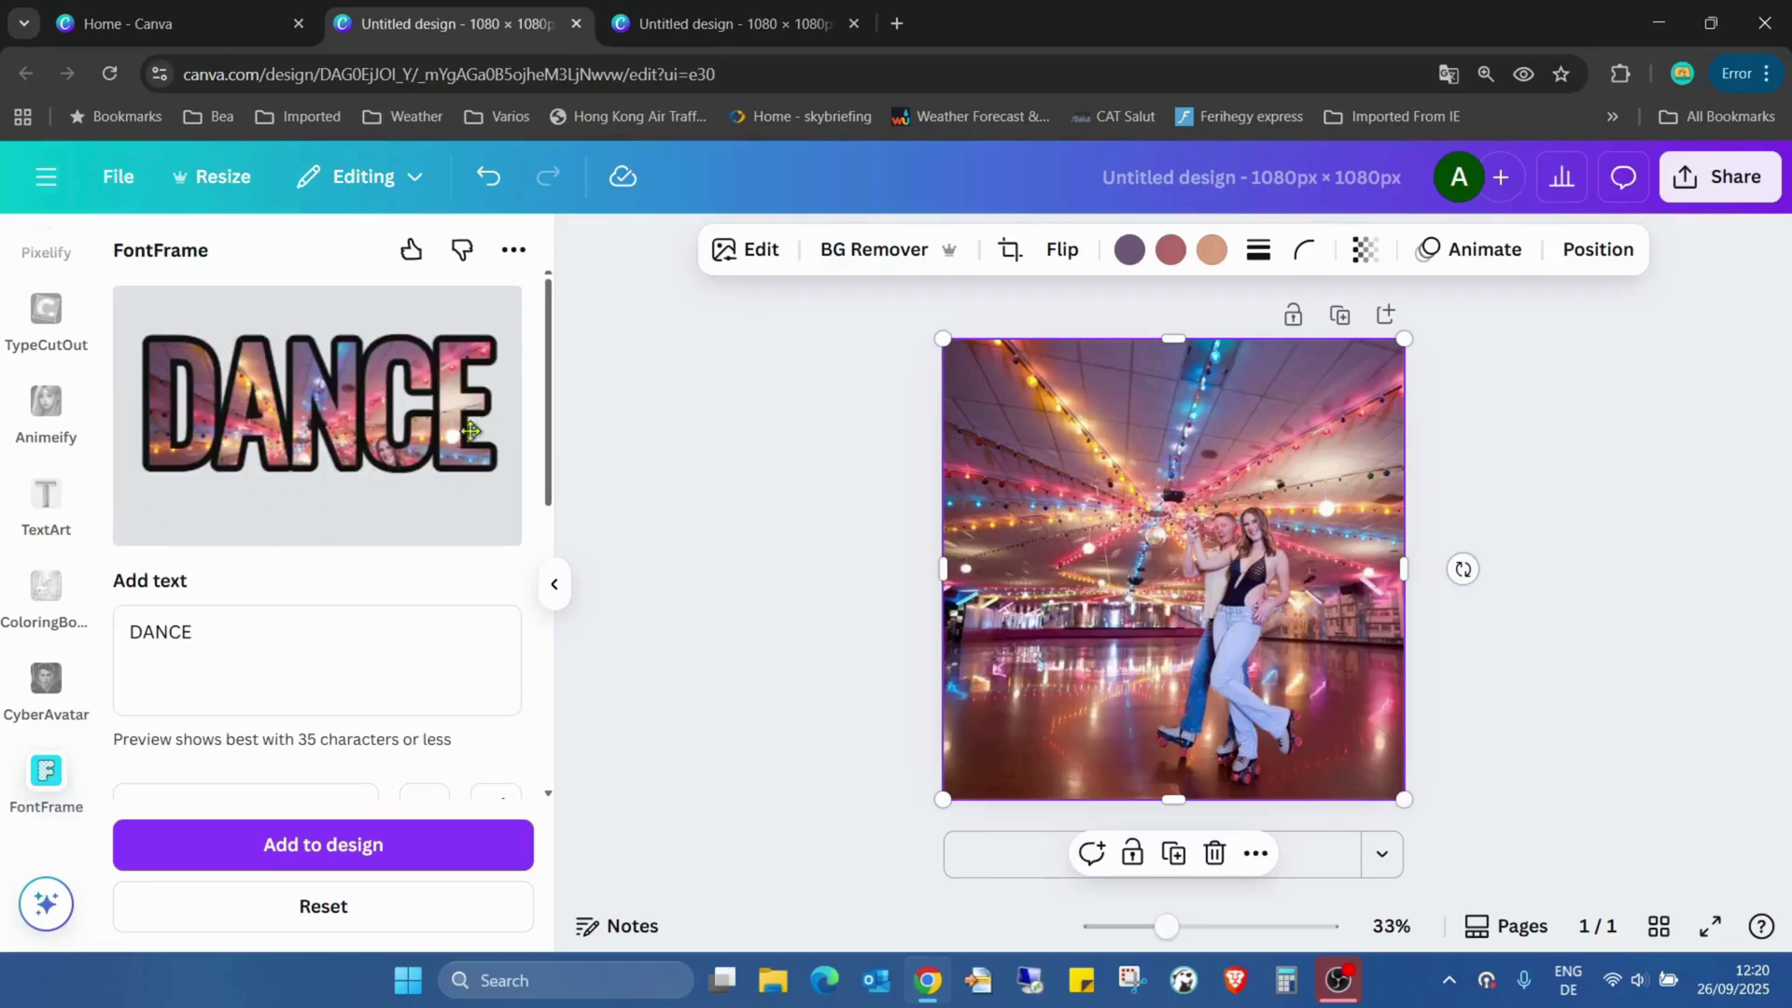
scroll(480, 461, down, 5)
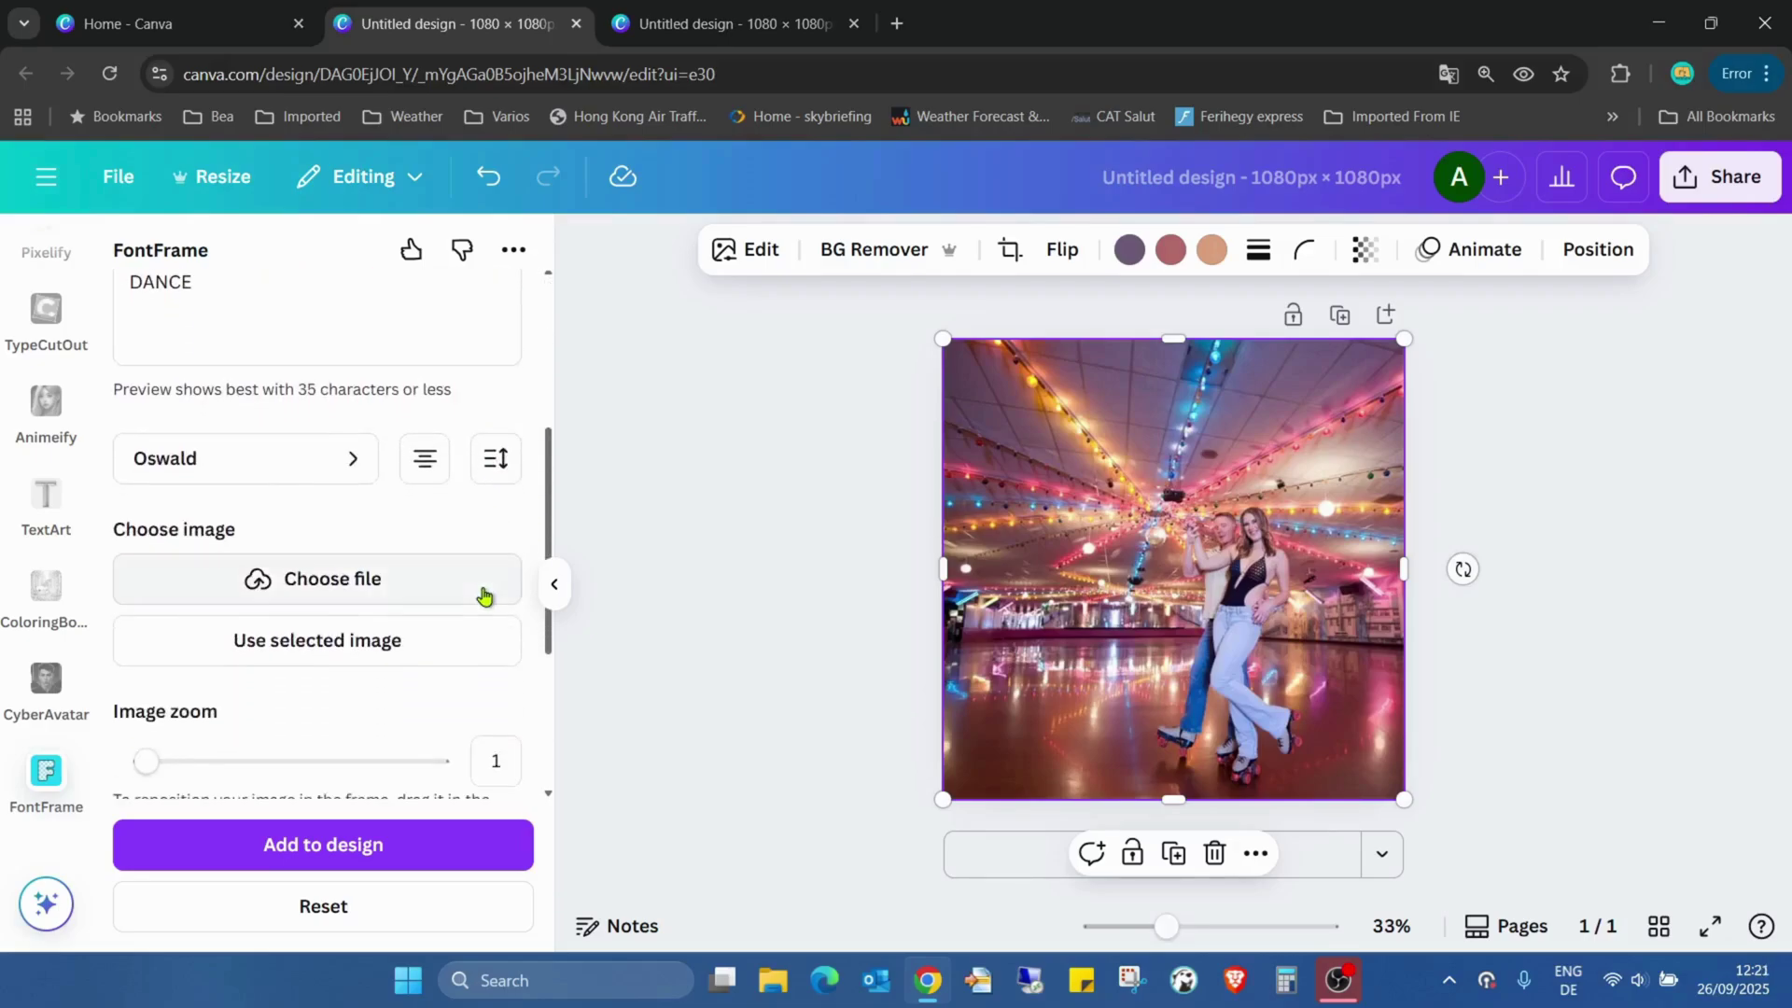
Step: Set the DANCE lettering's outline border weight to 0
click(501, 456)
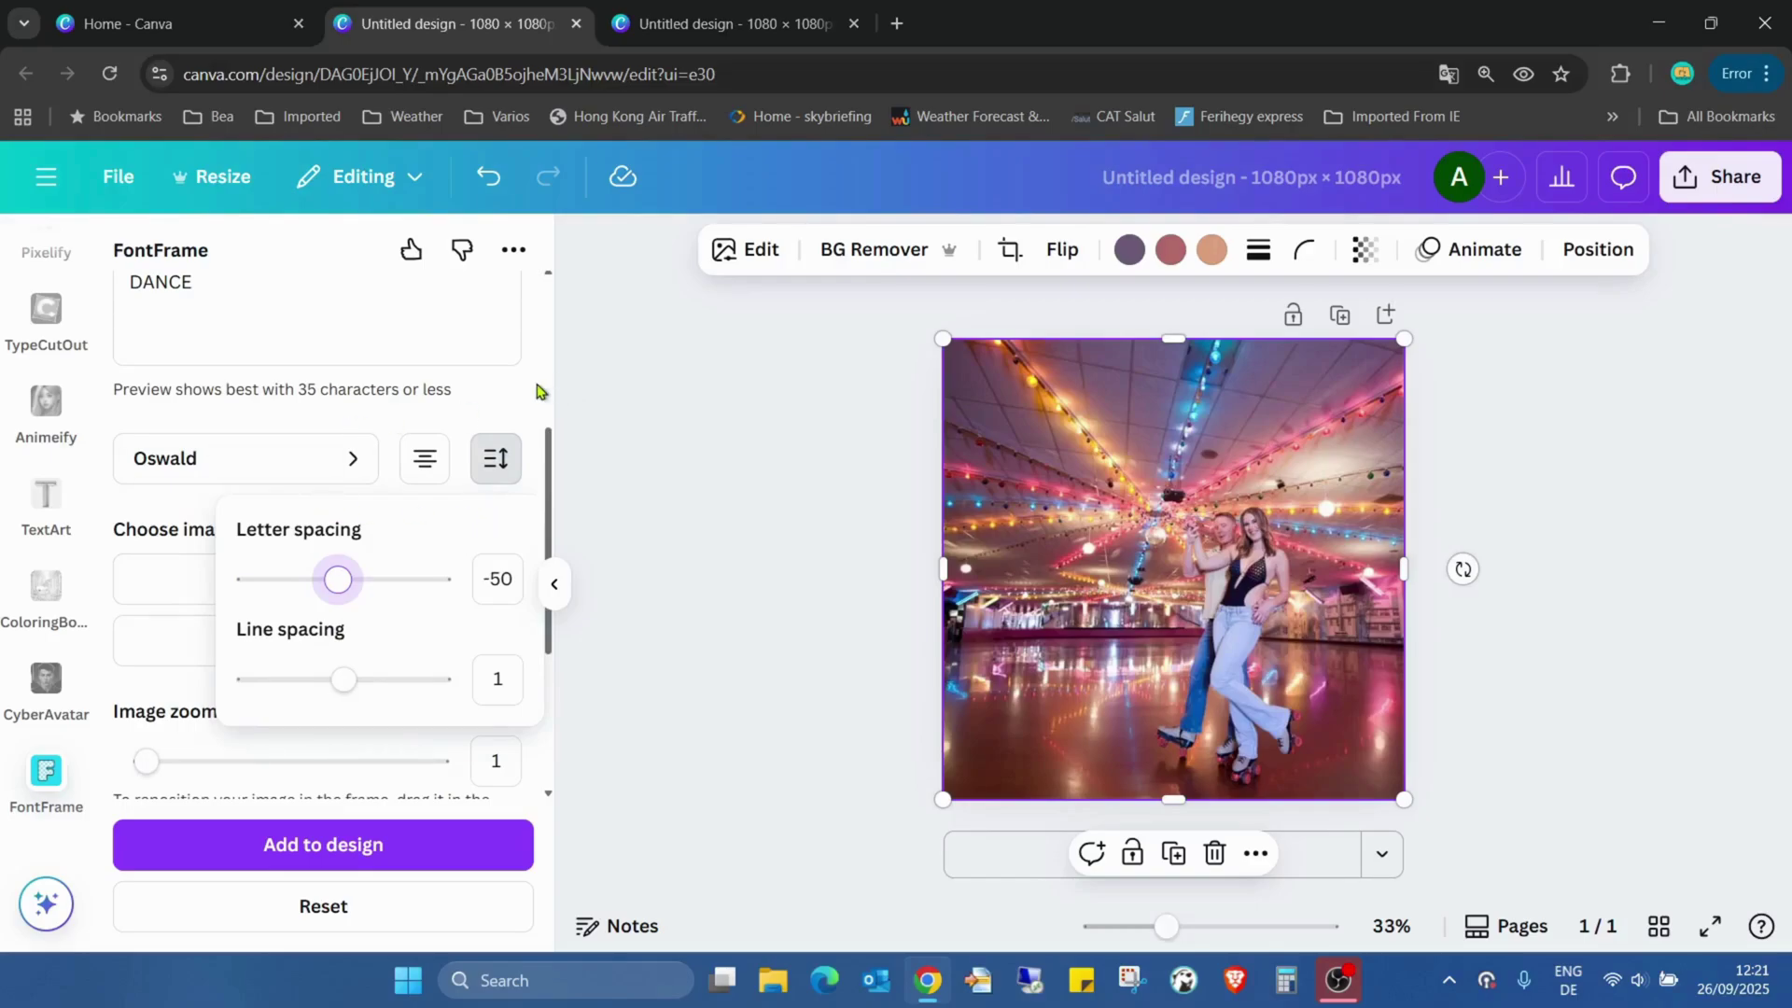
click(496, 458)
scroll(517, 466, up, 4)
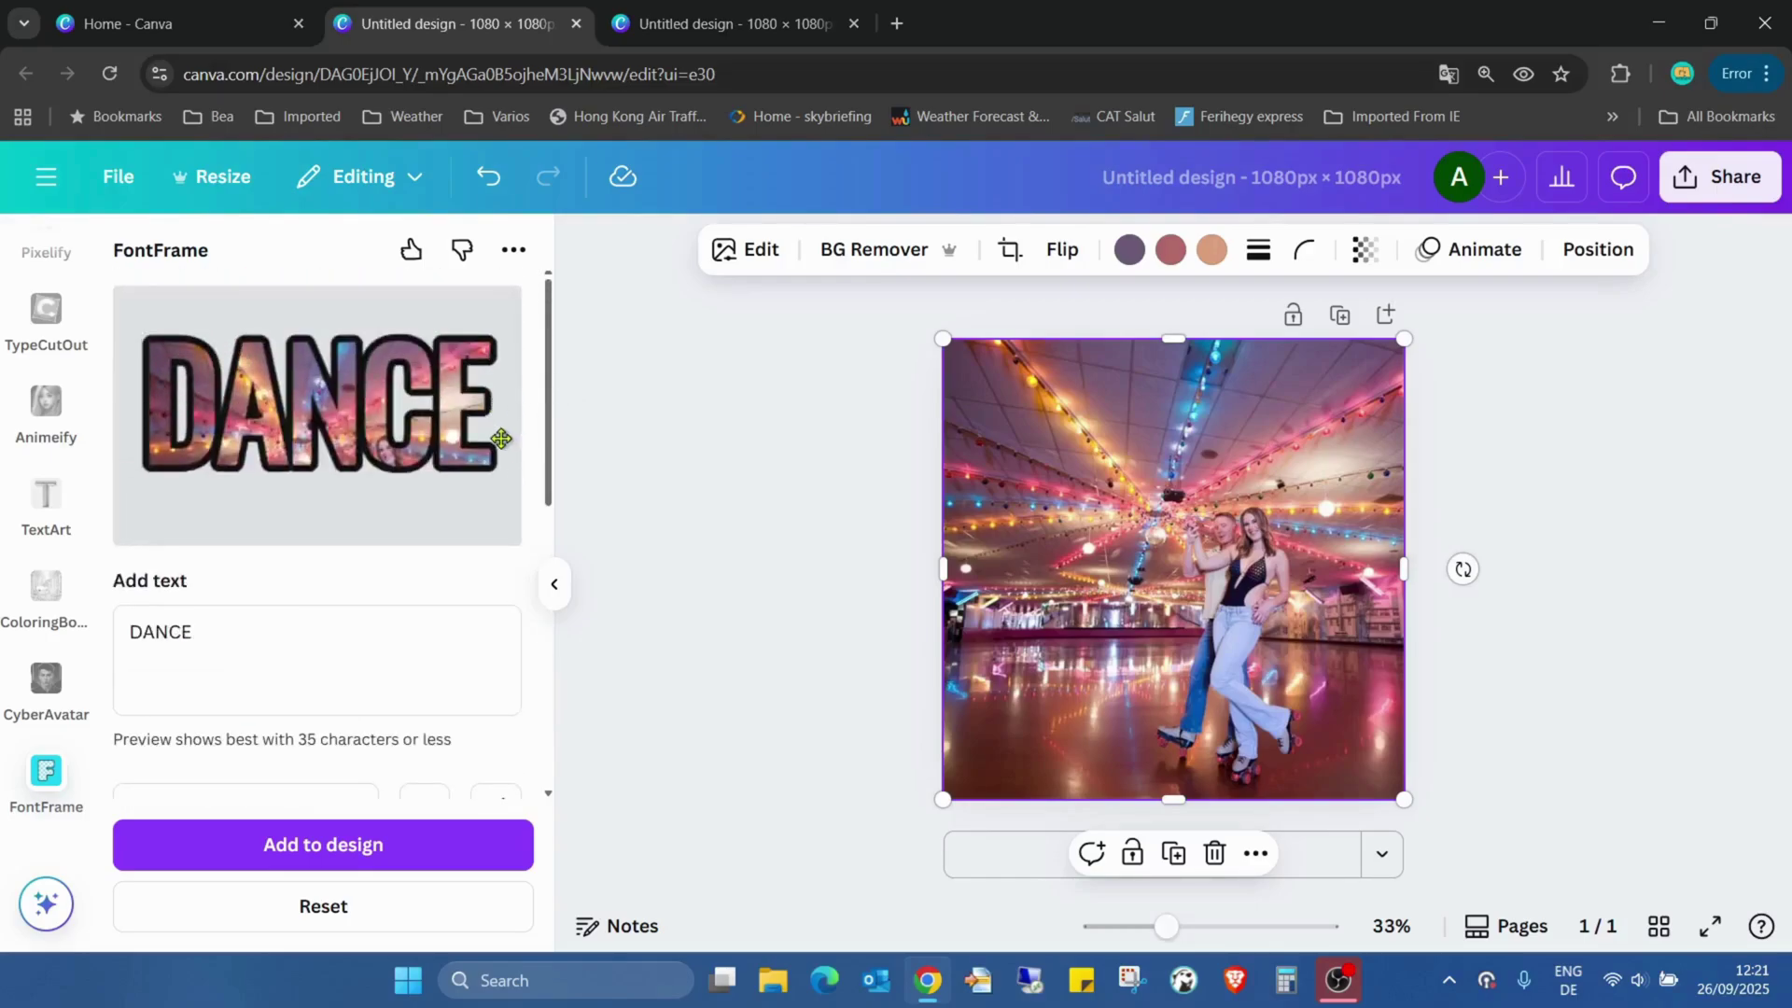
scroll(516, 392, down, 5)
scroll(516, 392, down, 1)
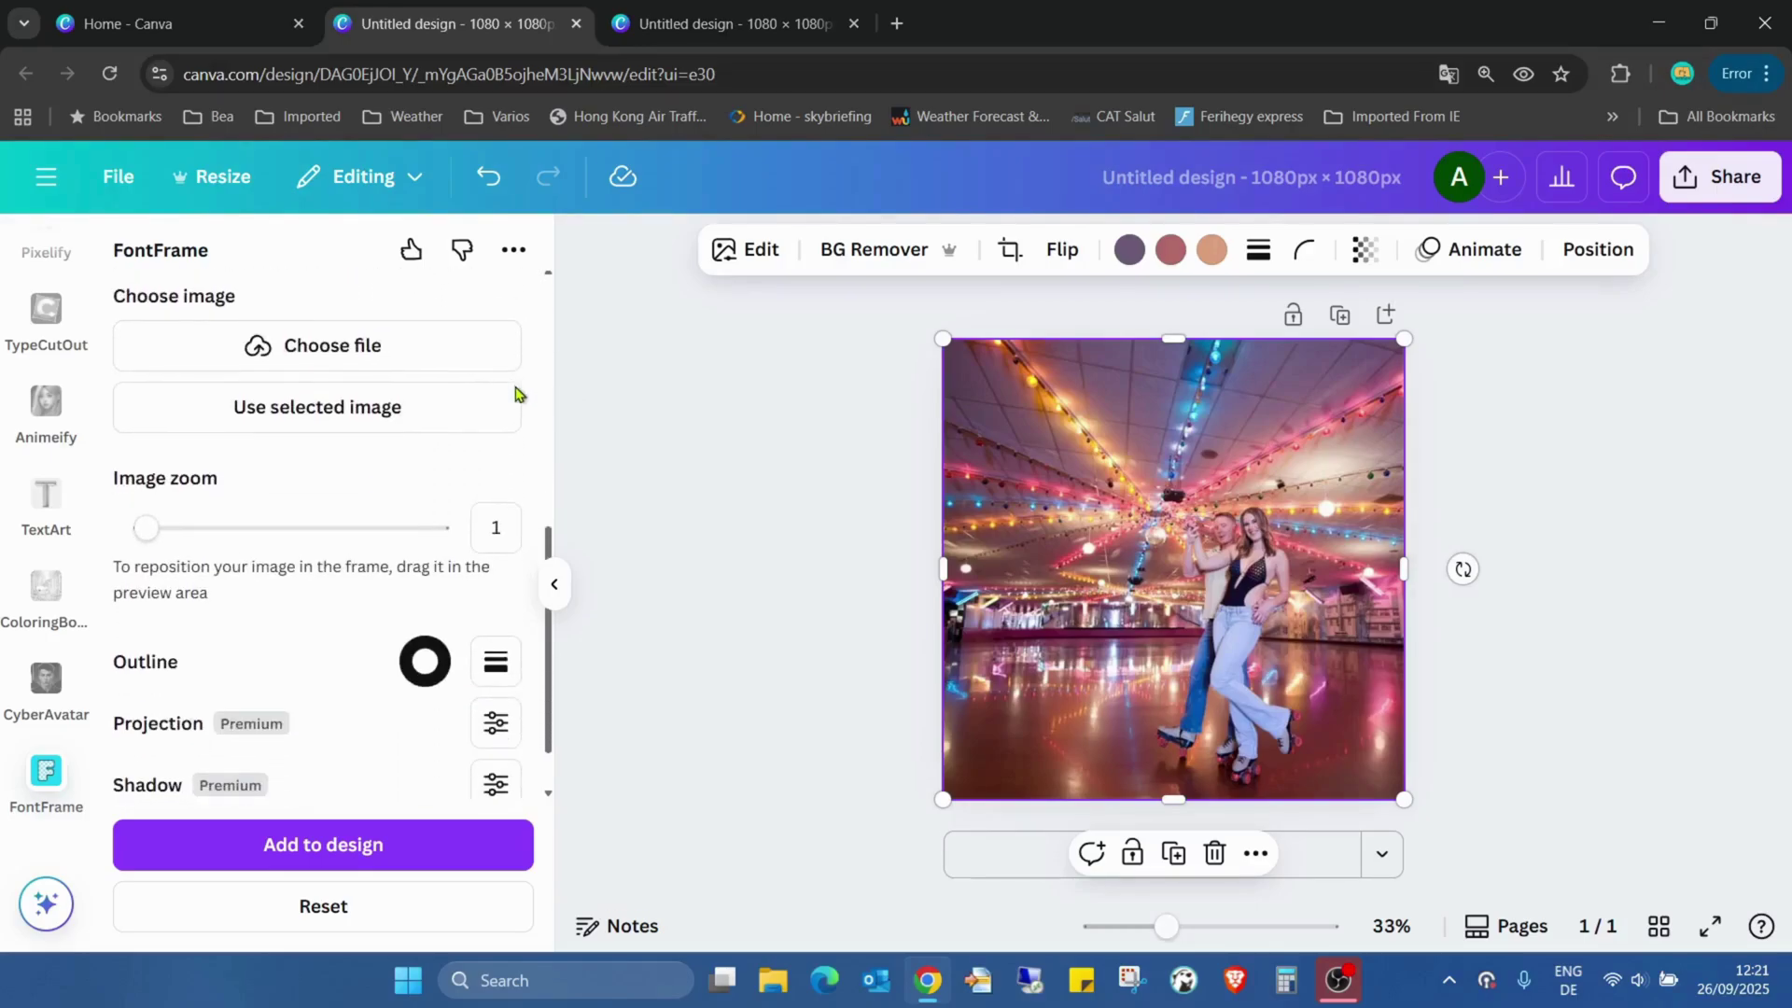
click(496, 661)
drag(378, 782, 210, 793)
click(367, 644)
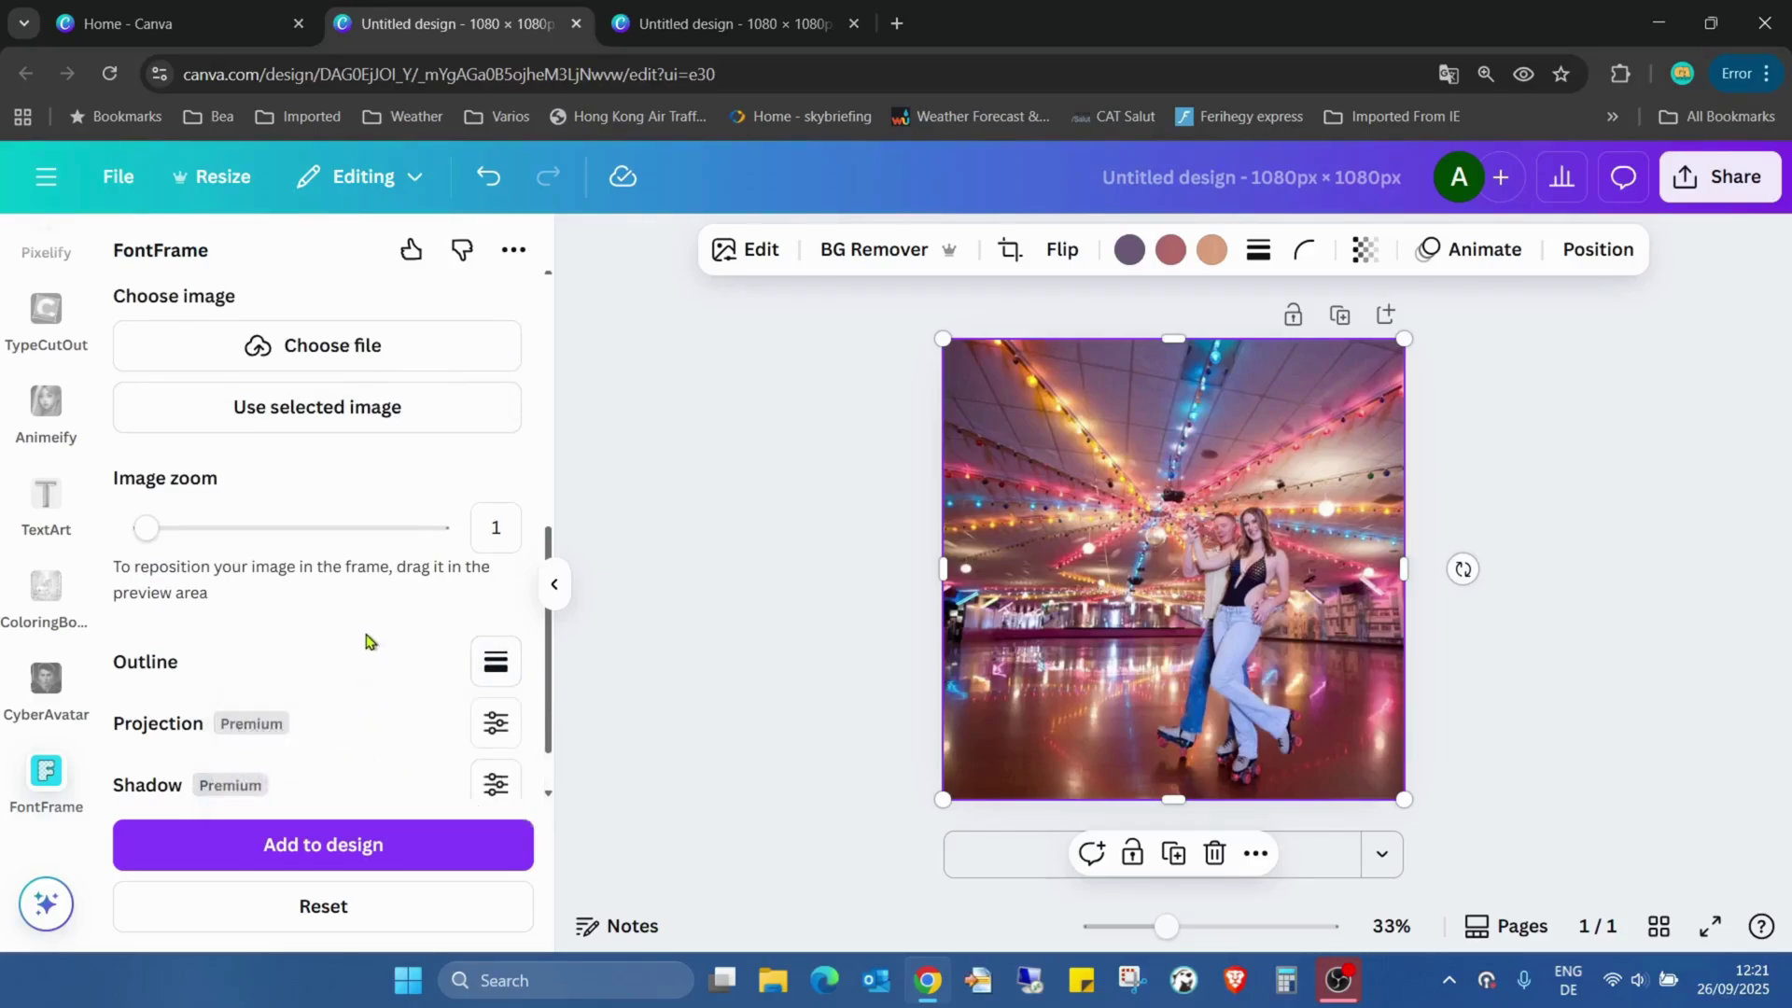
Step: Add the photo-filled DANCE lettering from FontFrame onto the page
scroll(378, 644, down, 1)
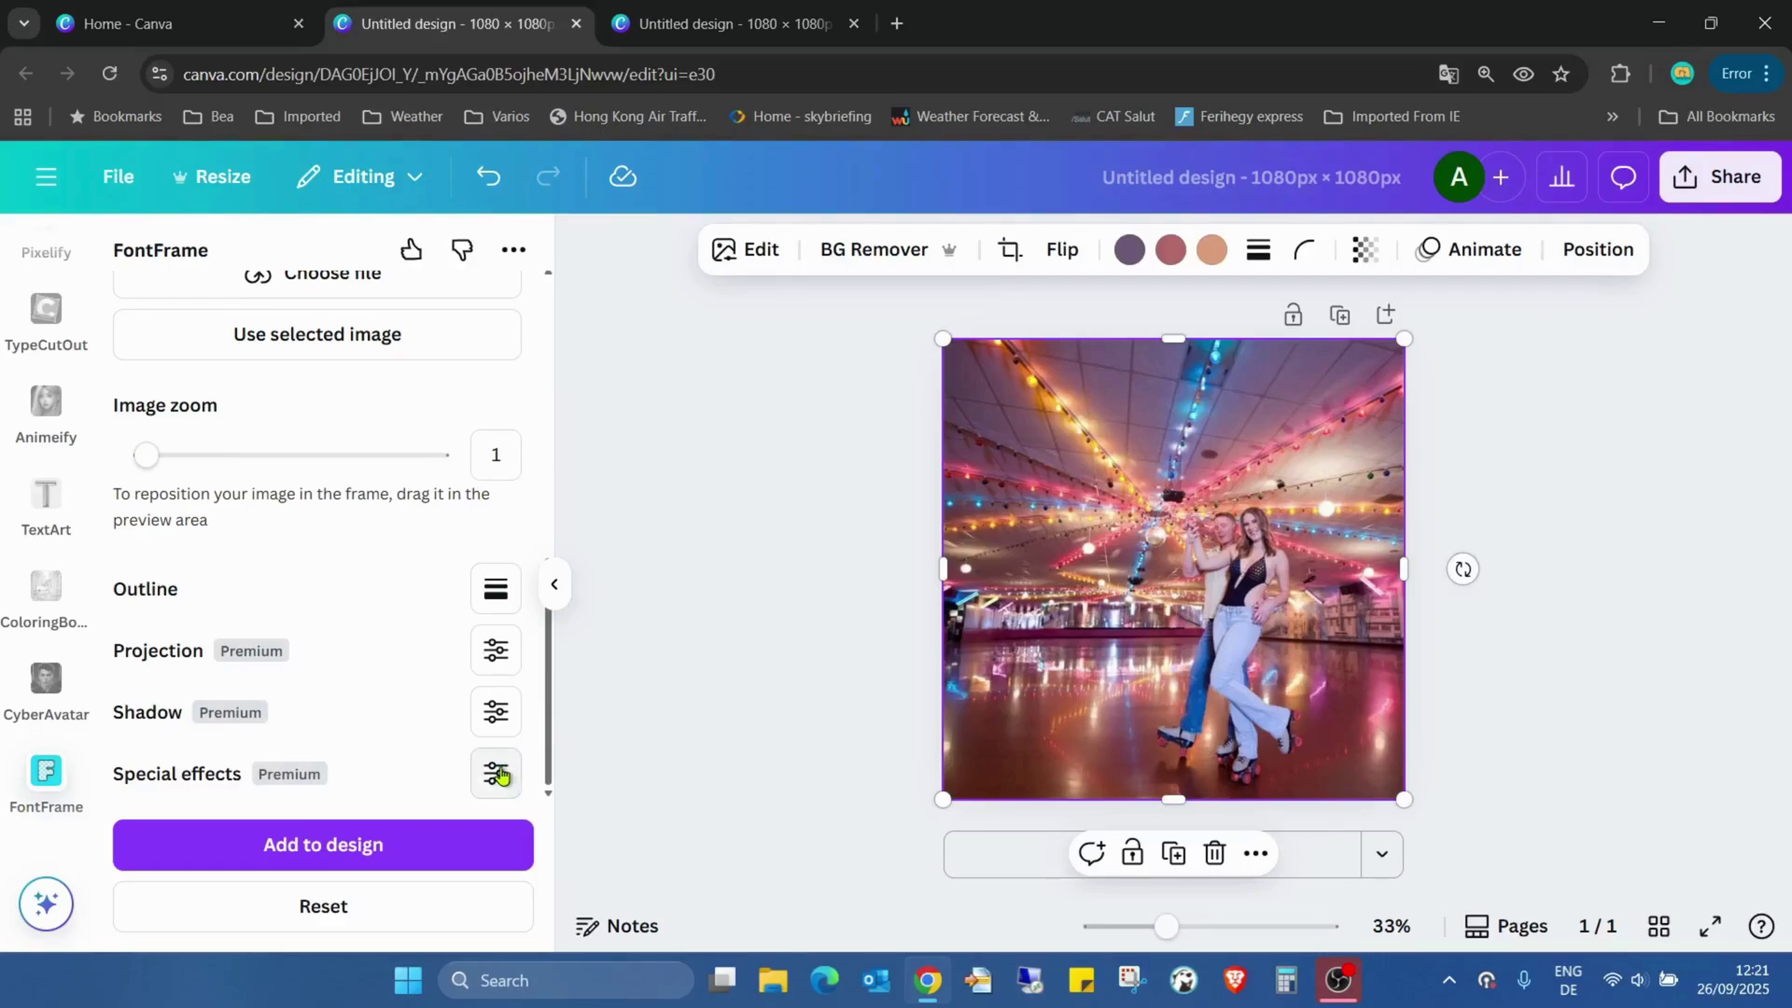
scroll(440, 669, up, 5)
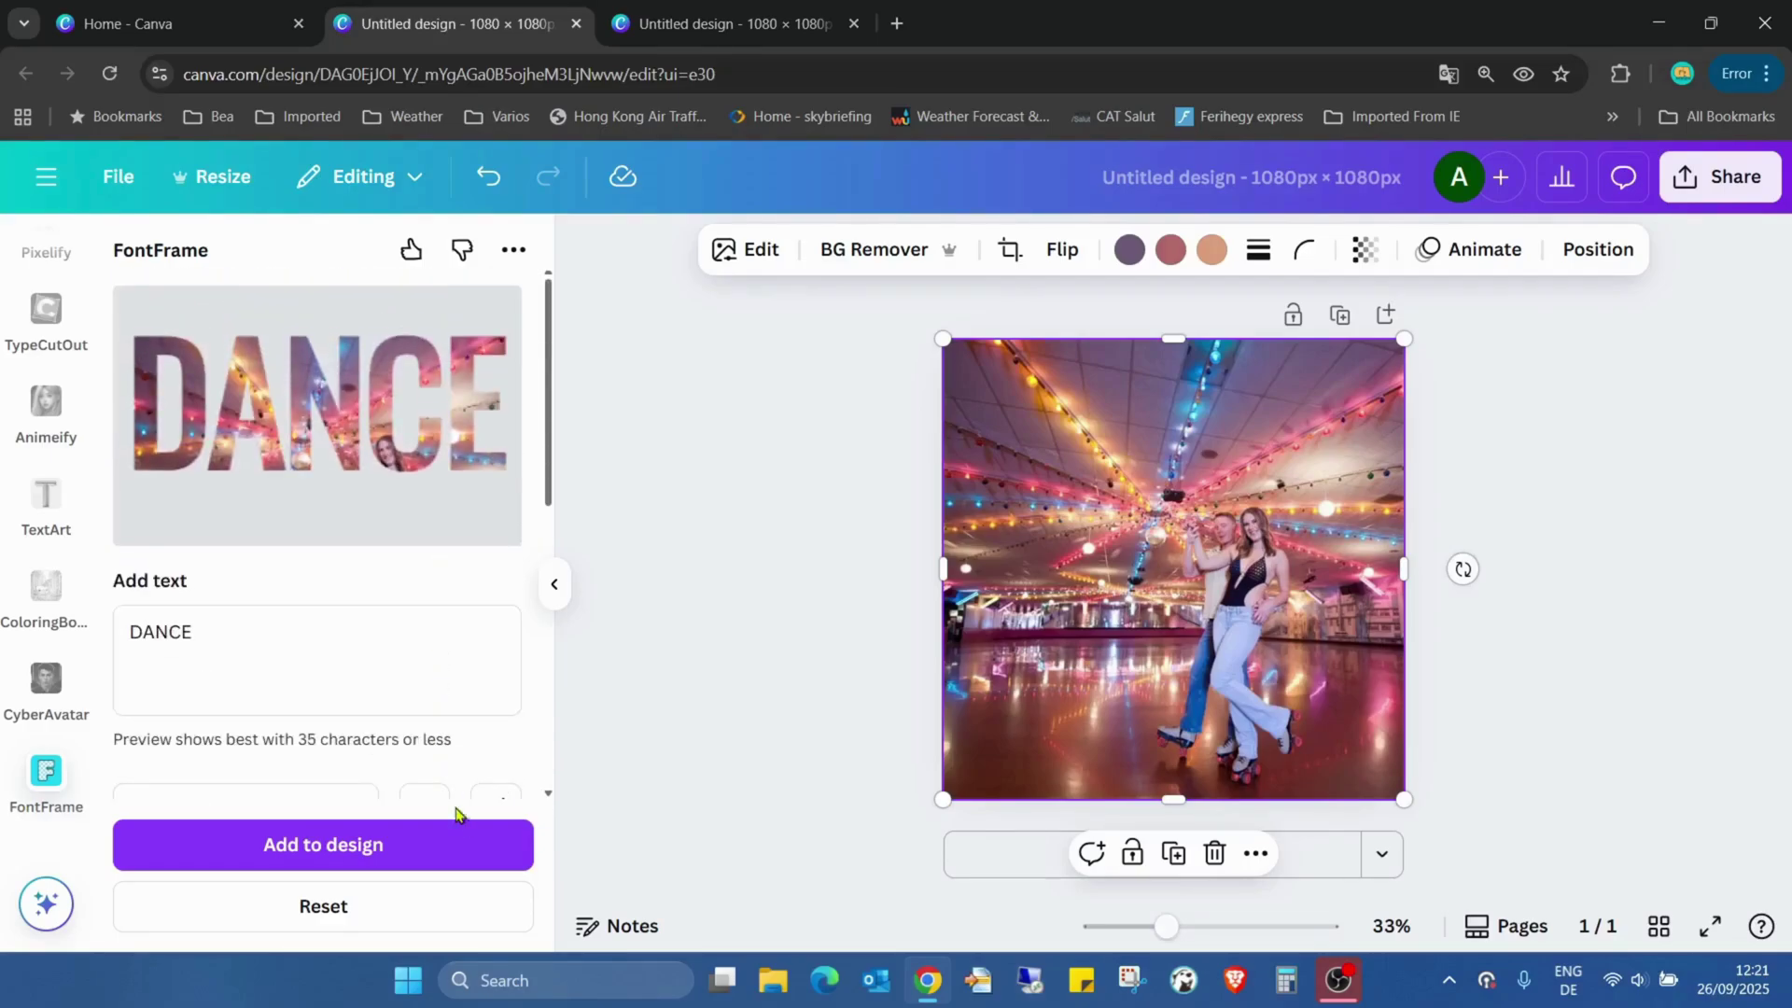
scroll(448, 690, down, 2)
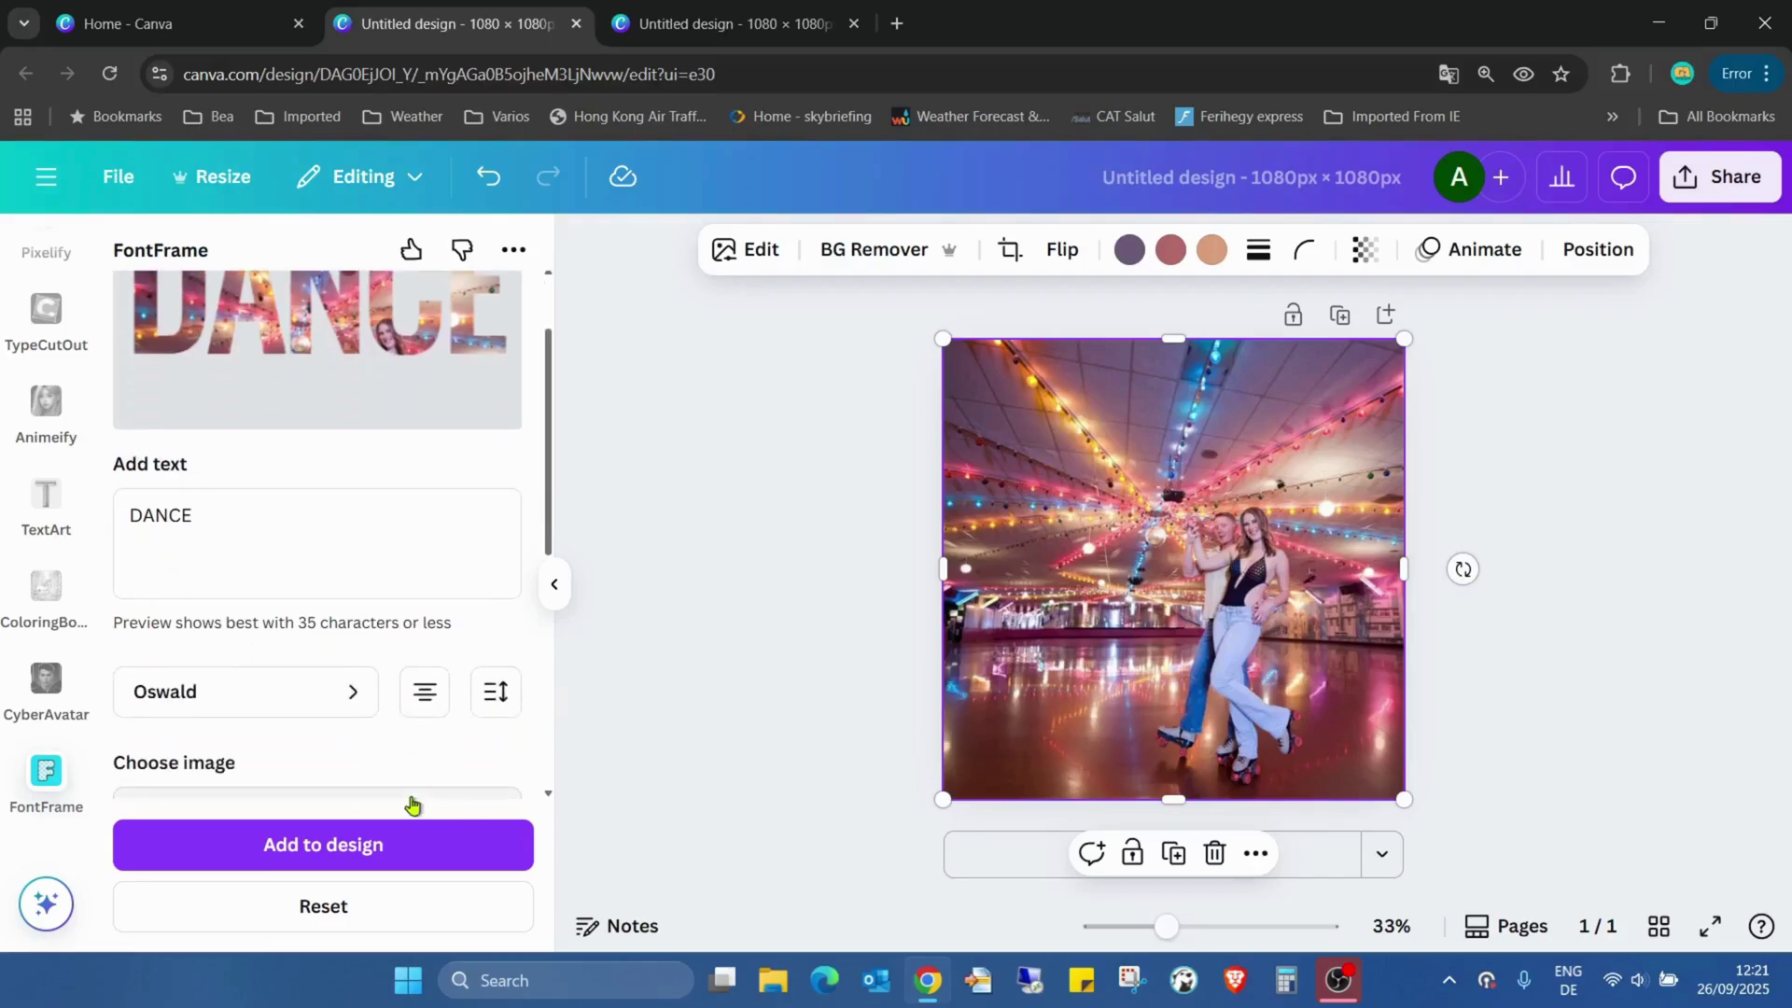
click(408, 857)
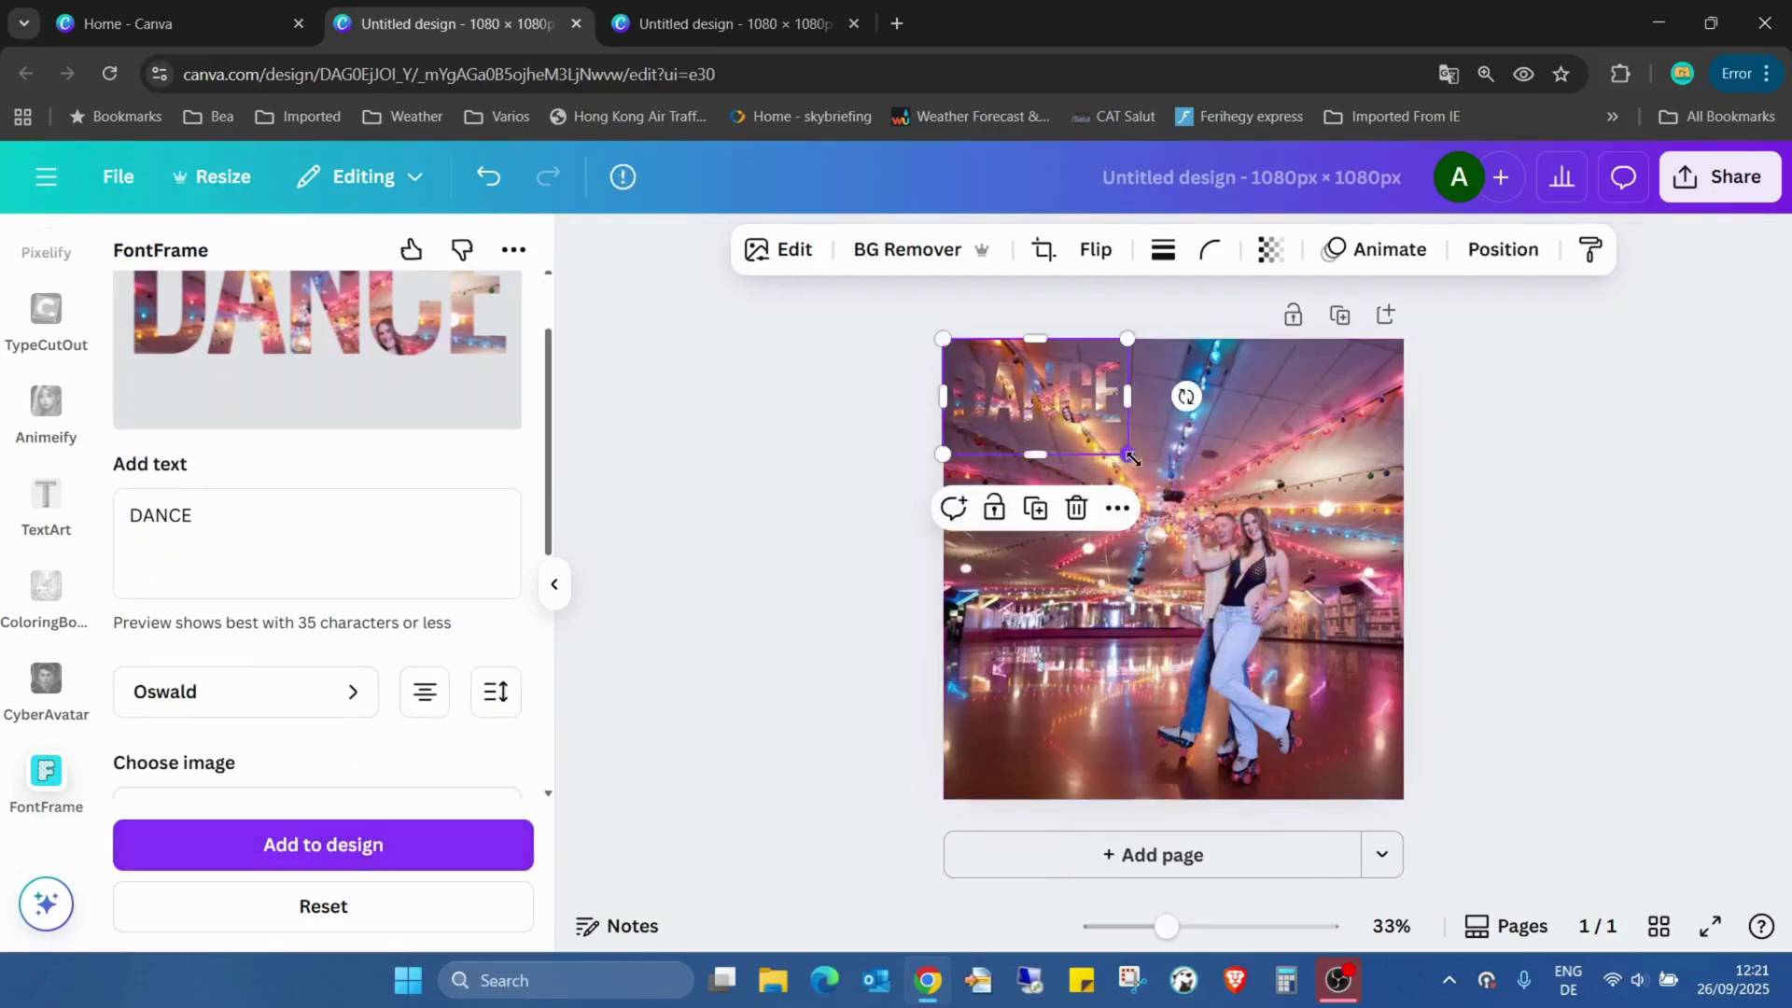
Step: Resize the DANCE lettering to about 1,019 × 638 px across the photo's top
drag(1136, 455, 1365, 700)
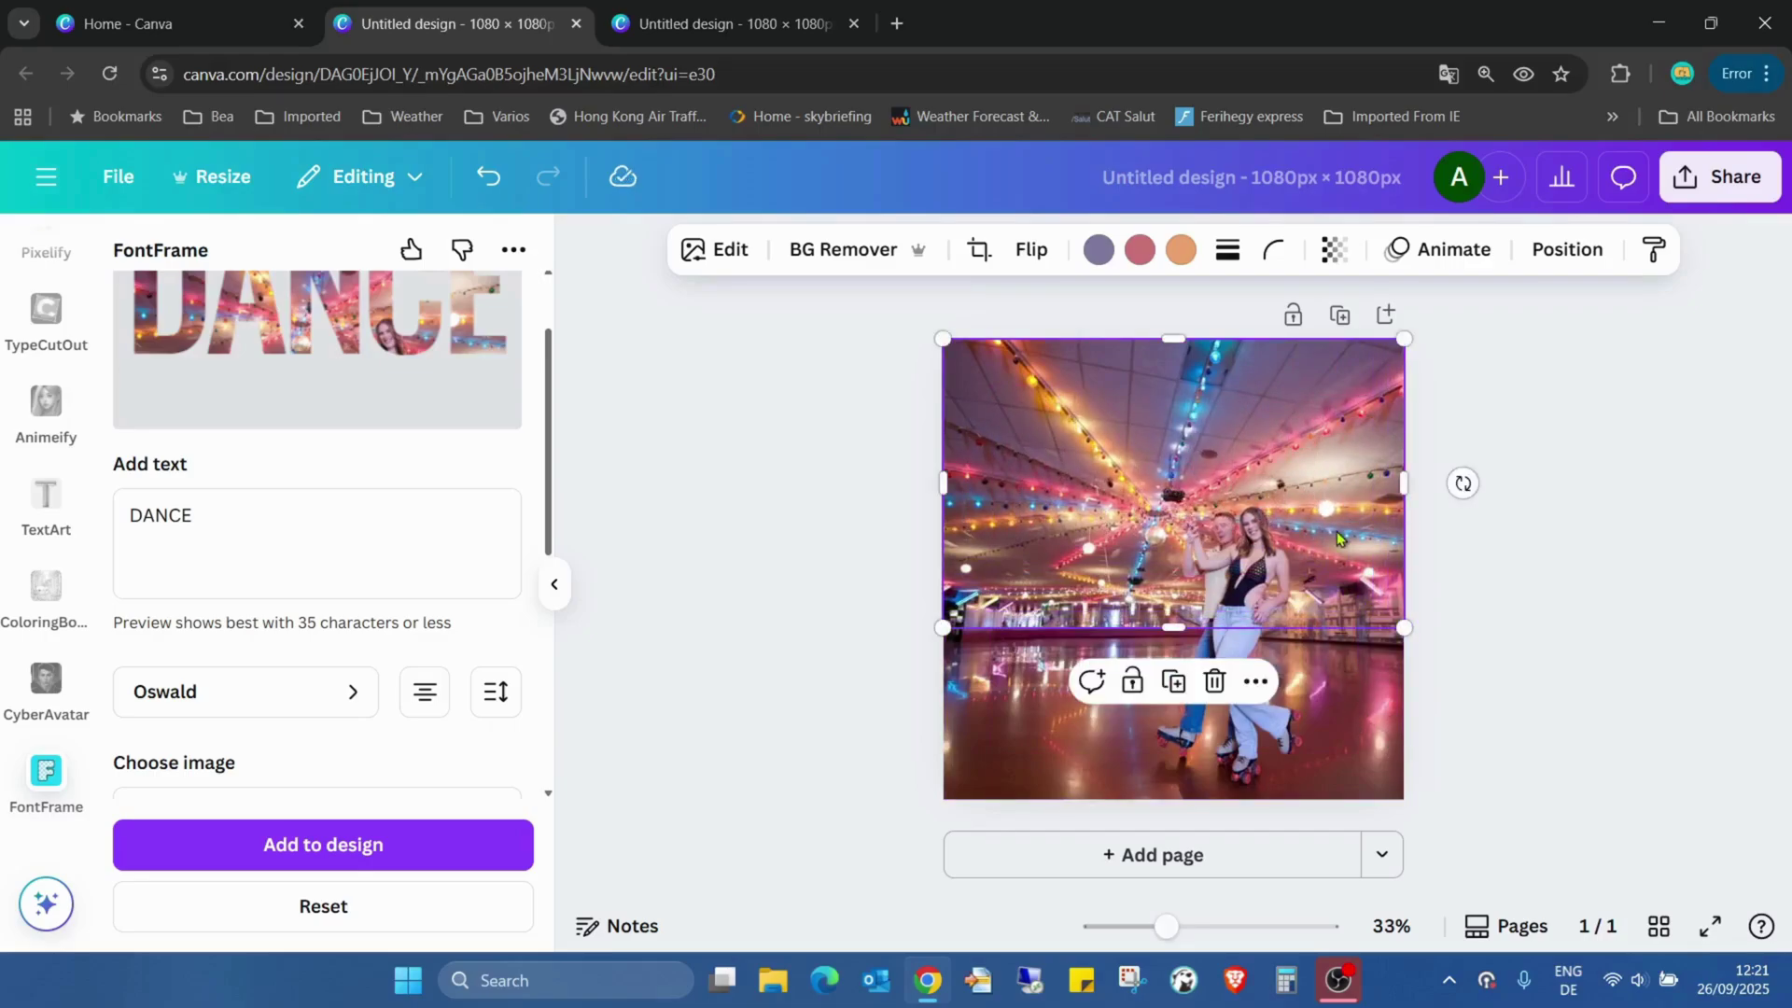
click(1503, 425)
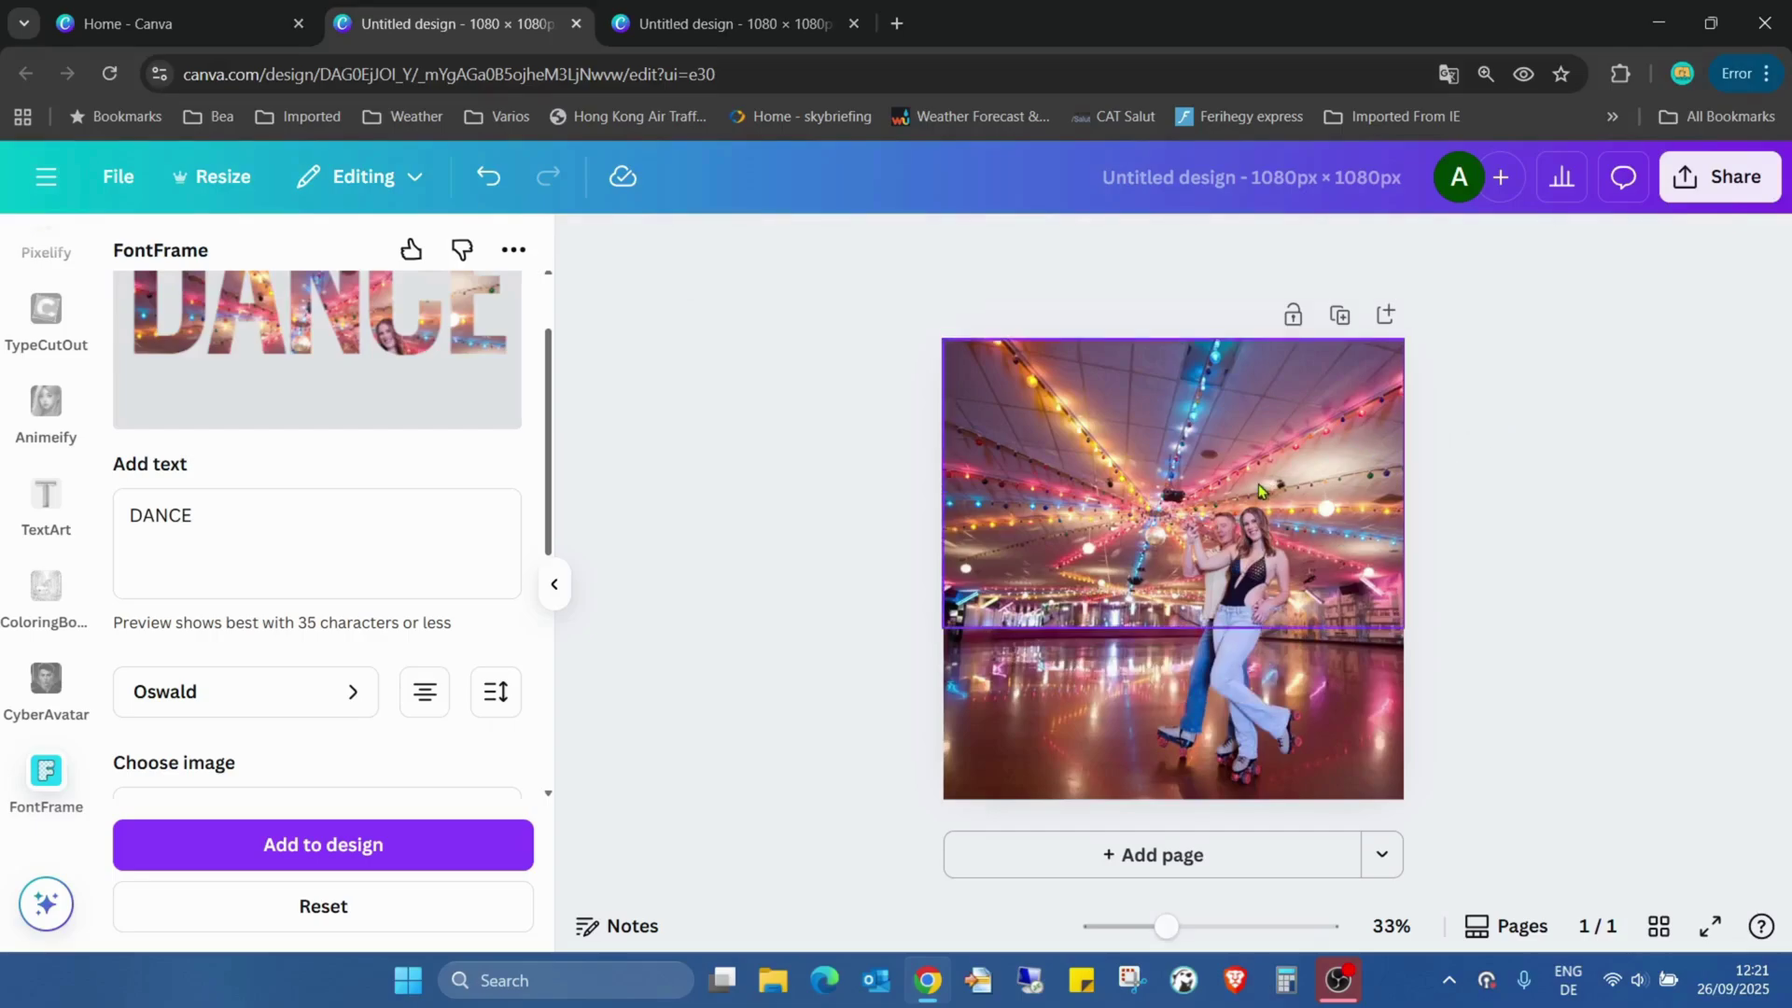
click(1259, 491)
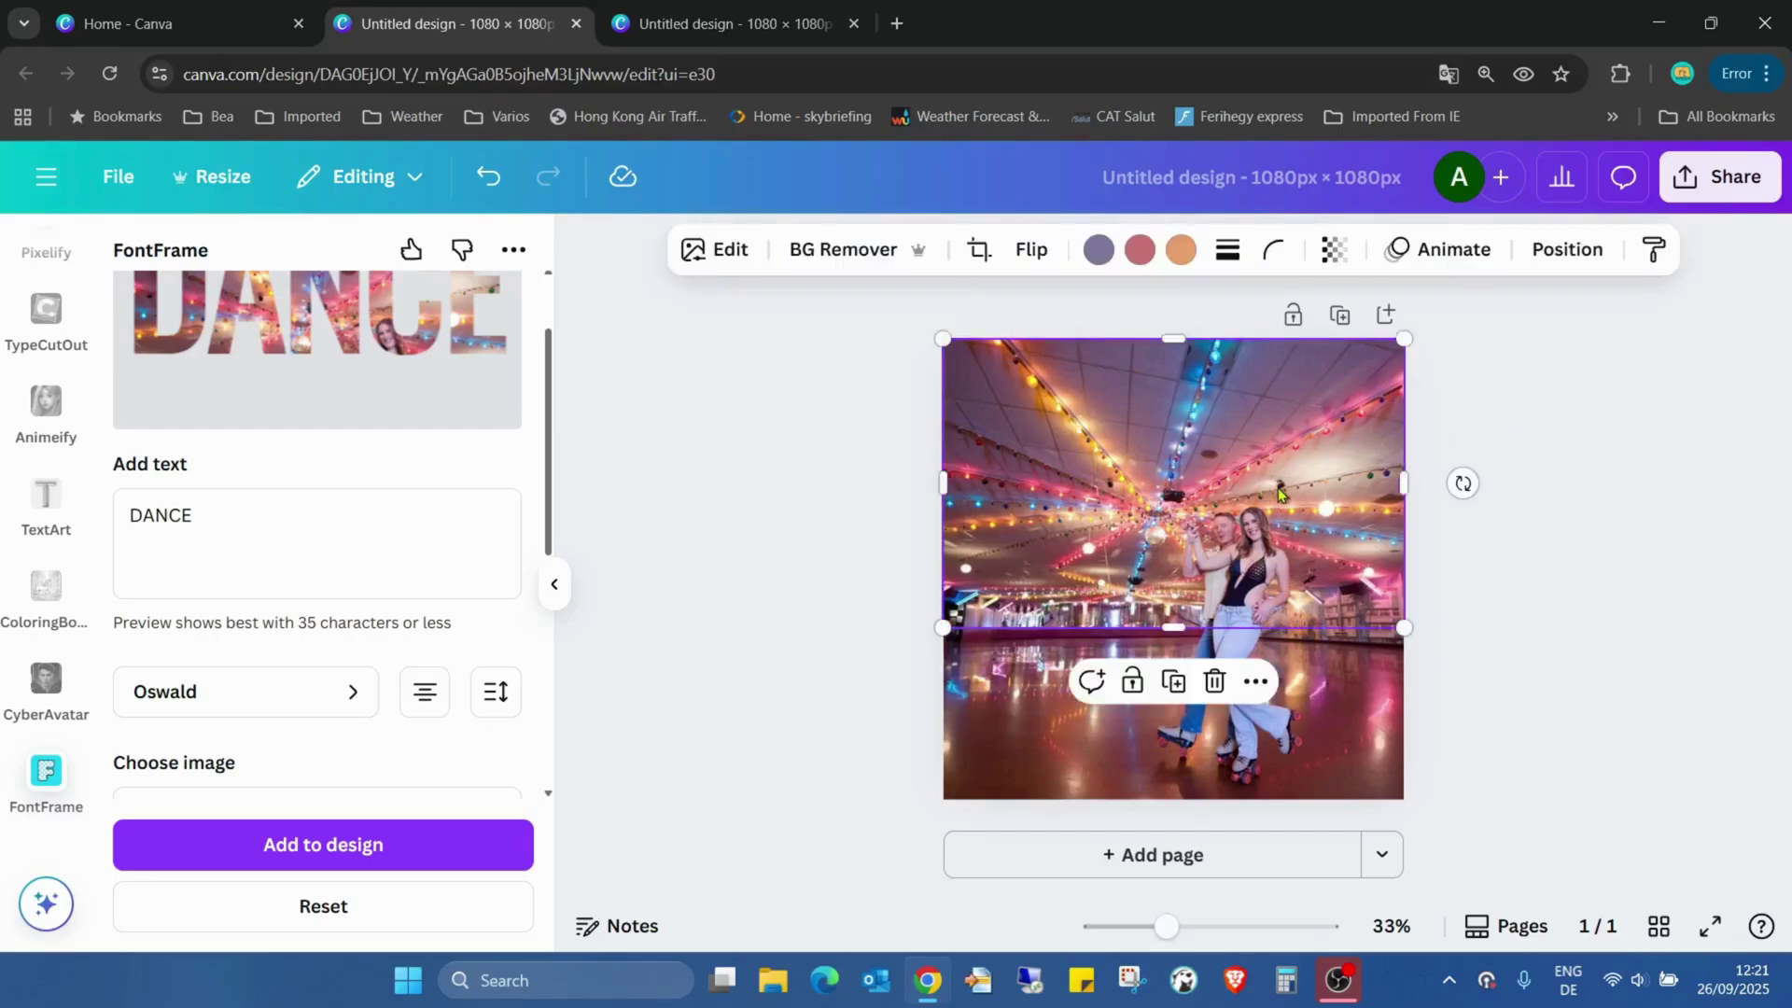
Step: In Edit > Adjust, lower the DANCE lettering's brightness and raise its contrast
click(712, 252)
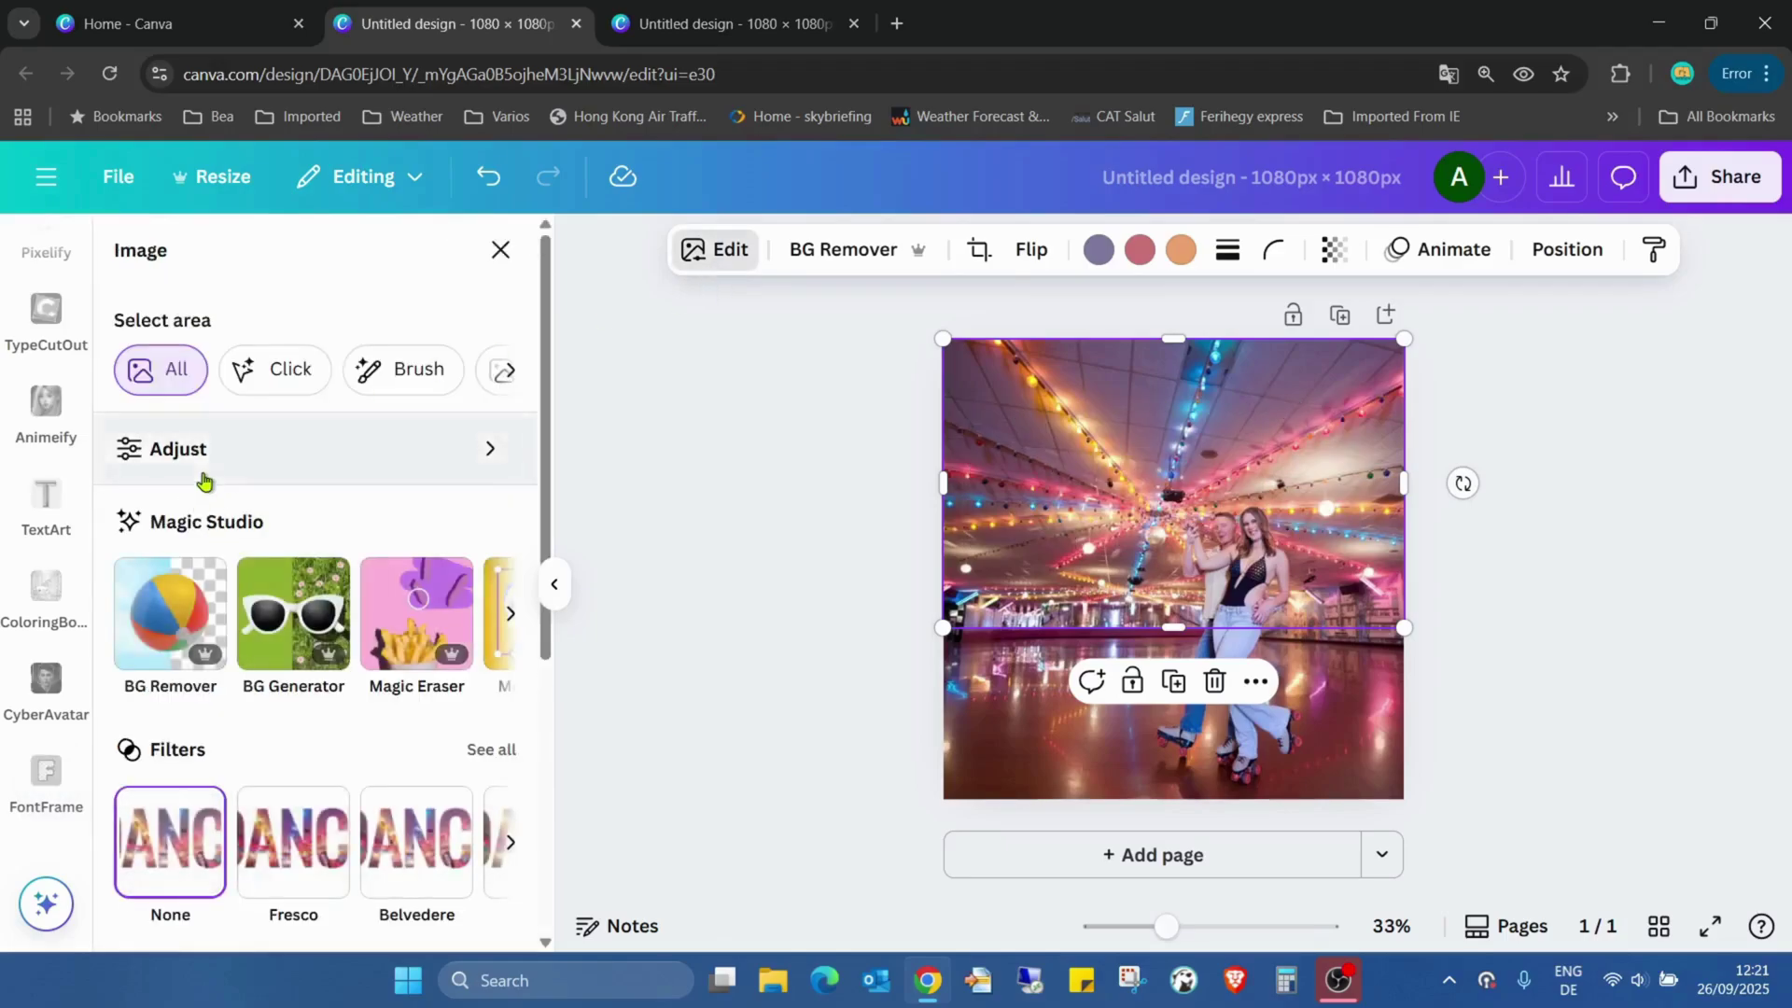
click(154, 466)
scroll(427, 421, down, 1)
scroll(428, 422, down, 3)
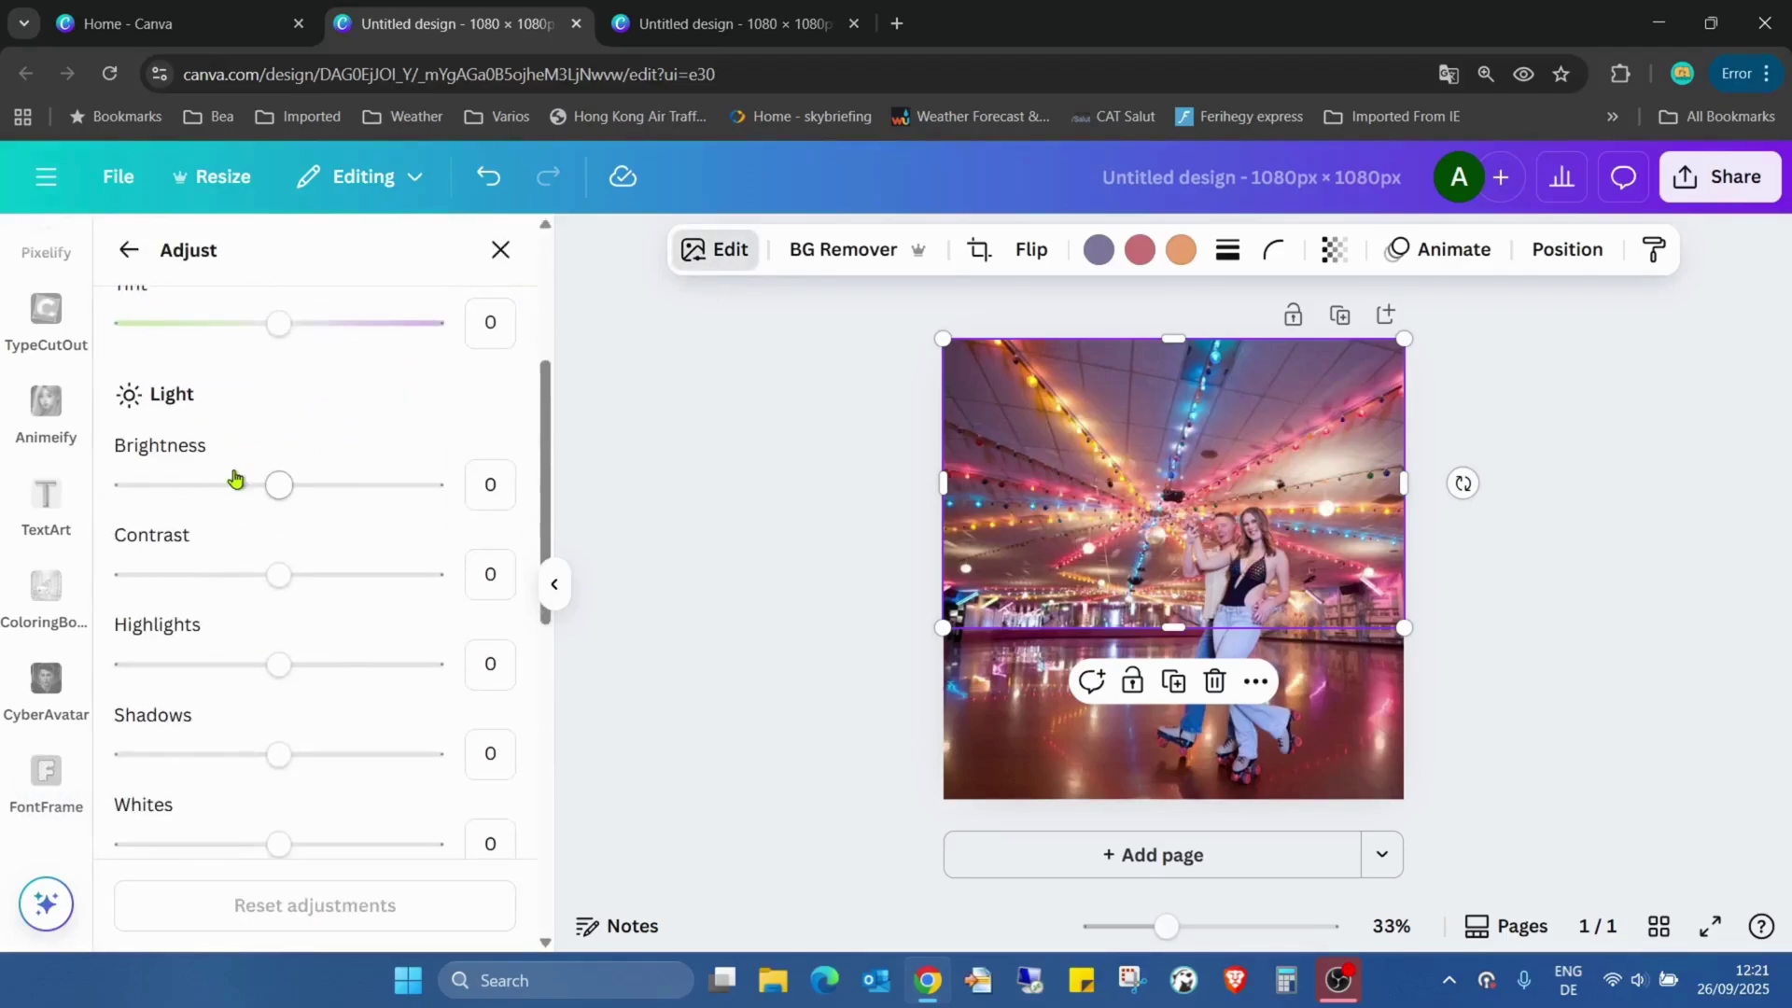
drag(279, 492, 203, 494)
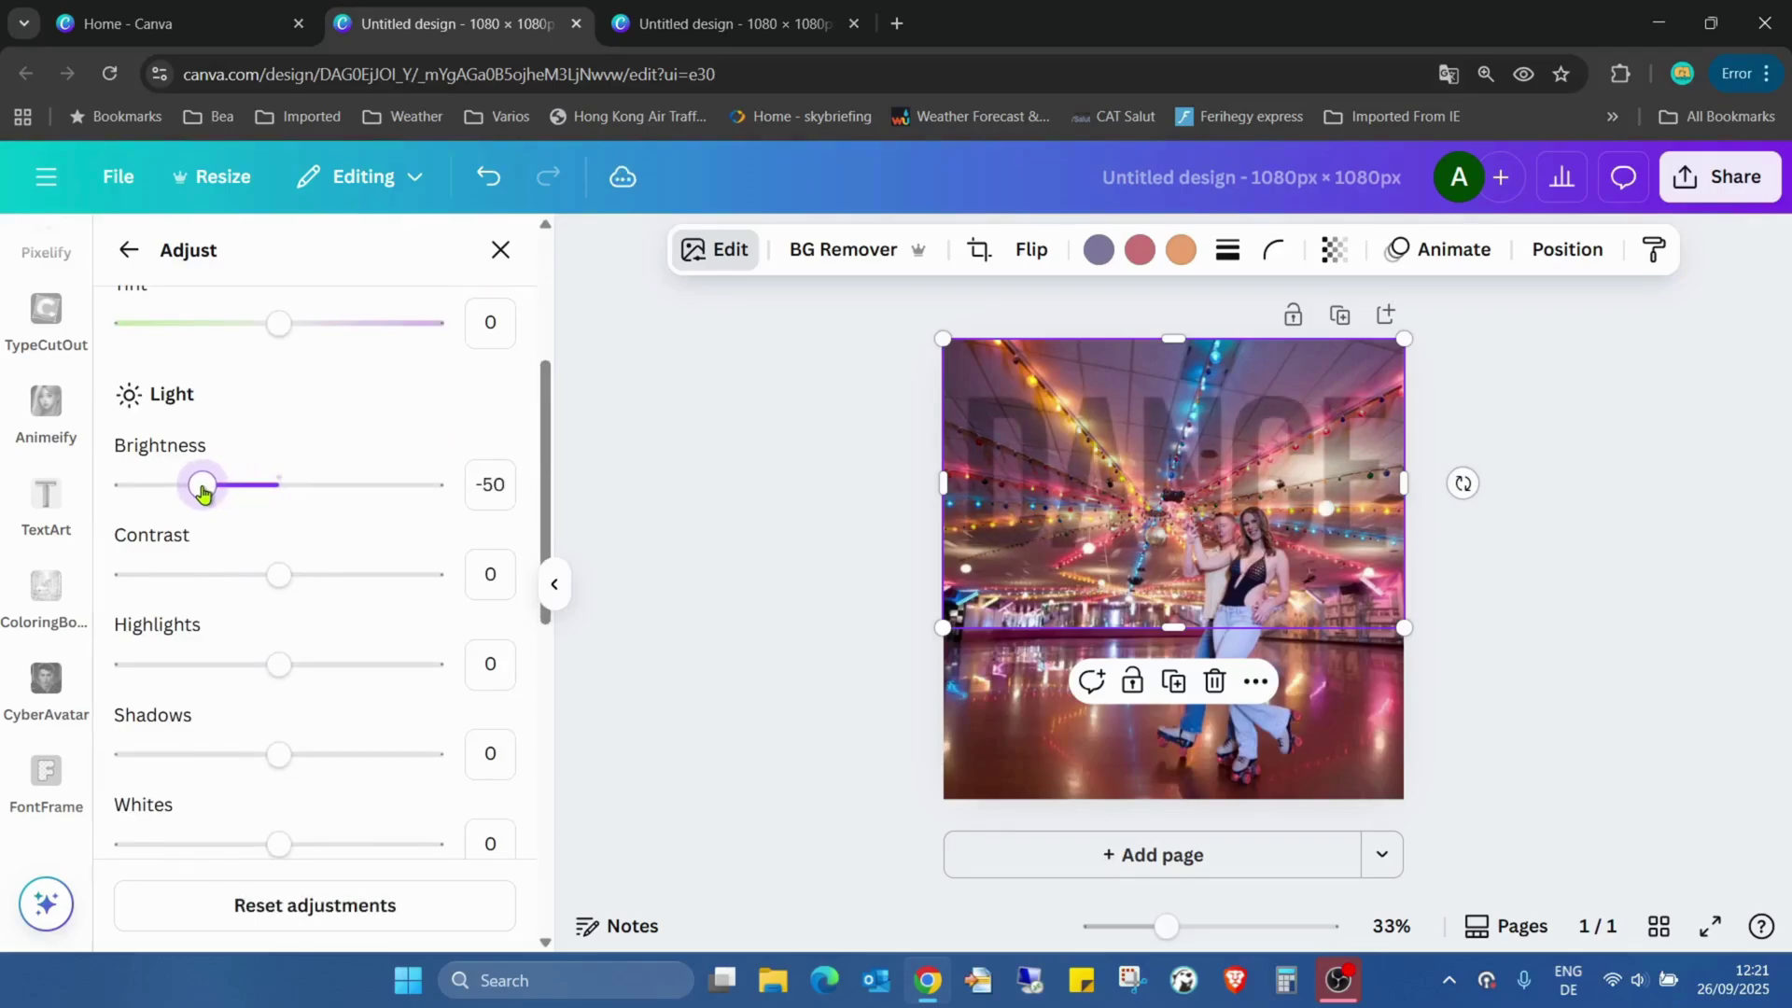
click(281, 598)
drag(281, 597, 325, 608)
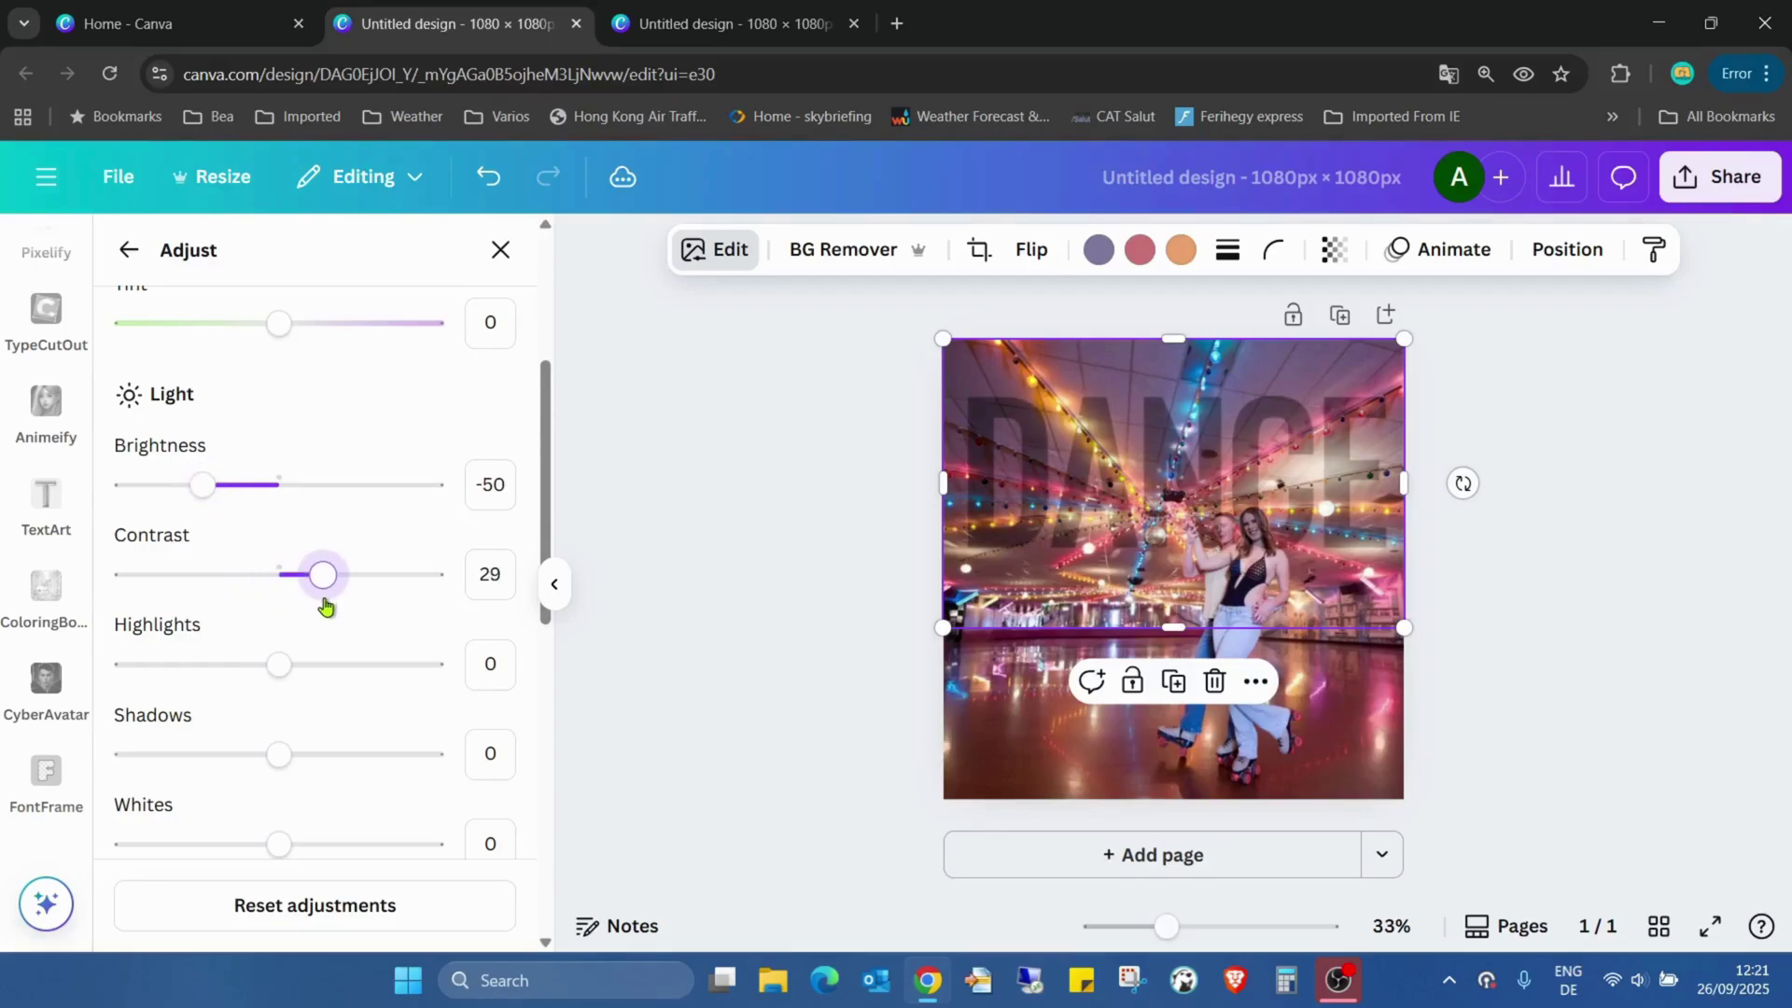
Step: Fine-tune to brightness −44 and contrast 39, then present the design full screen
drag(326, 607, 327, 608)
drag(202, 487, 228, 496)
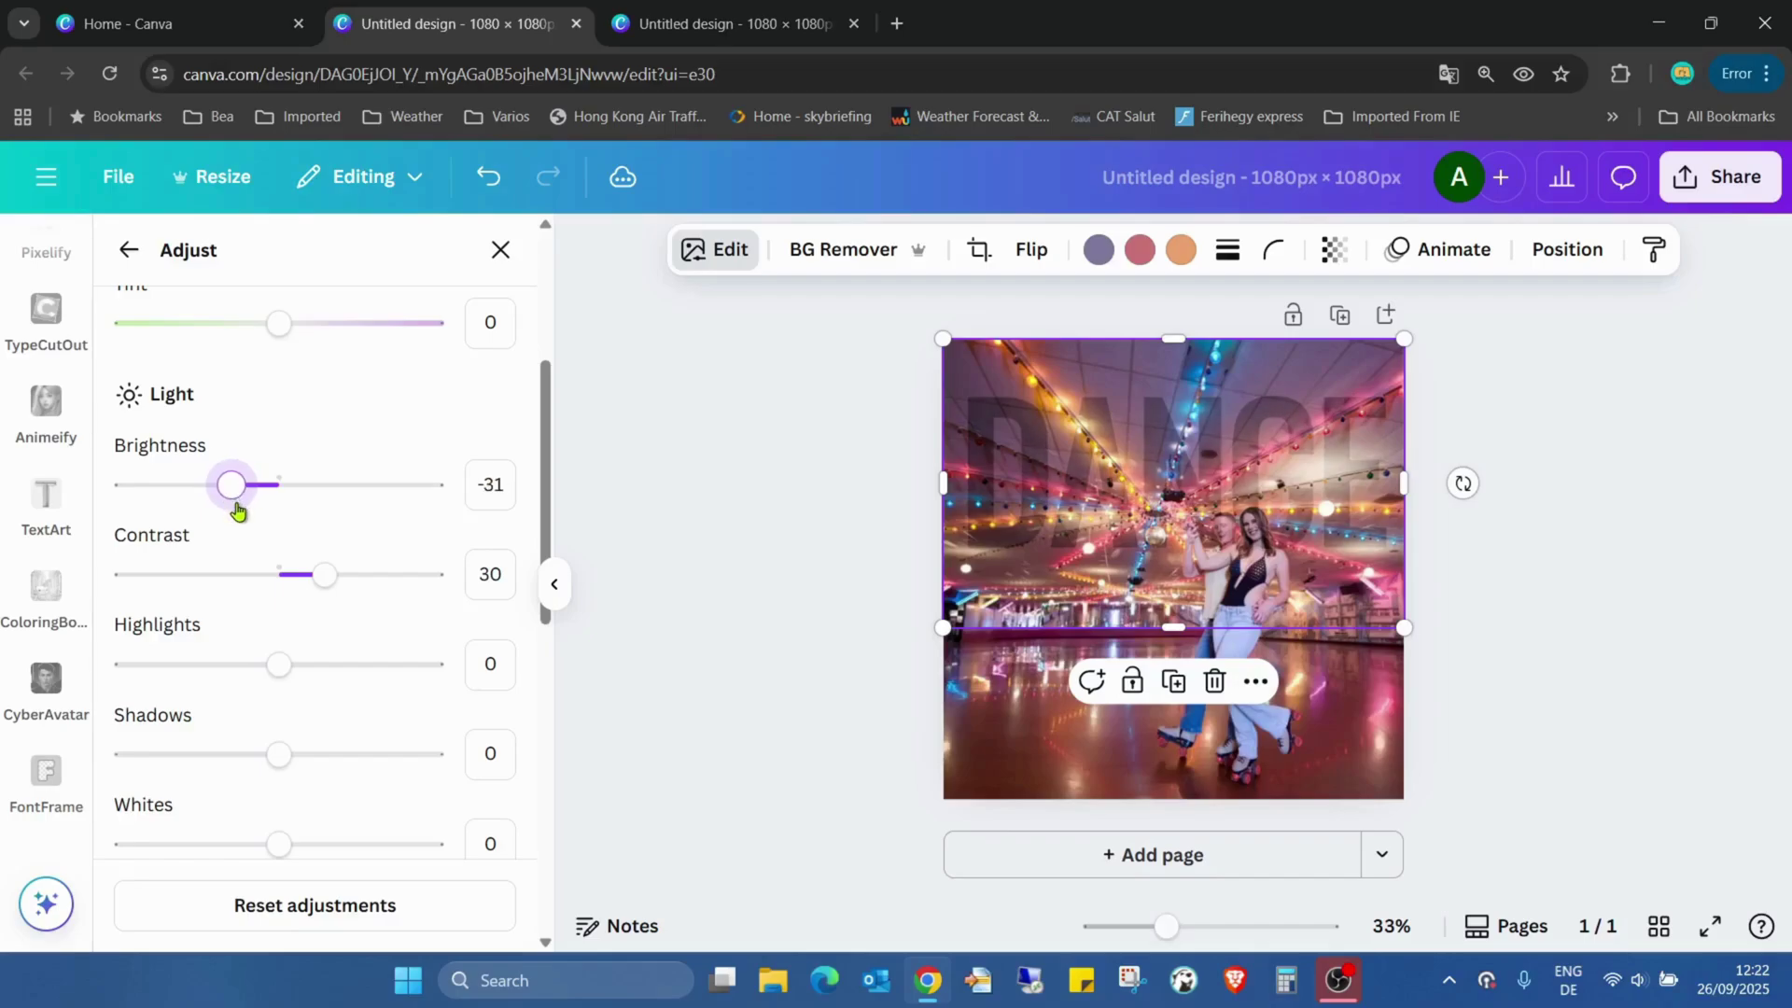
mouse_move(327, 580)
mouse_down()
mouse_move(281, 577)
mouse_move(448, 592)
mouse_move(341, 599)
mouse_up()
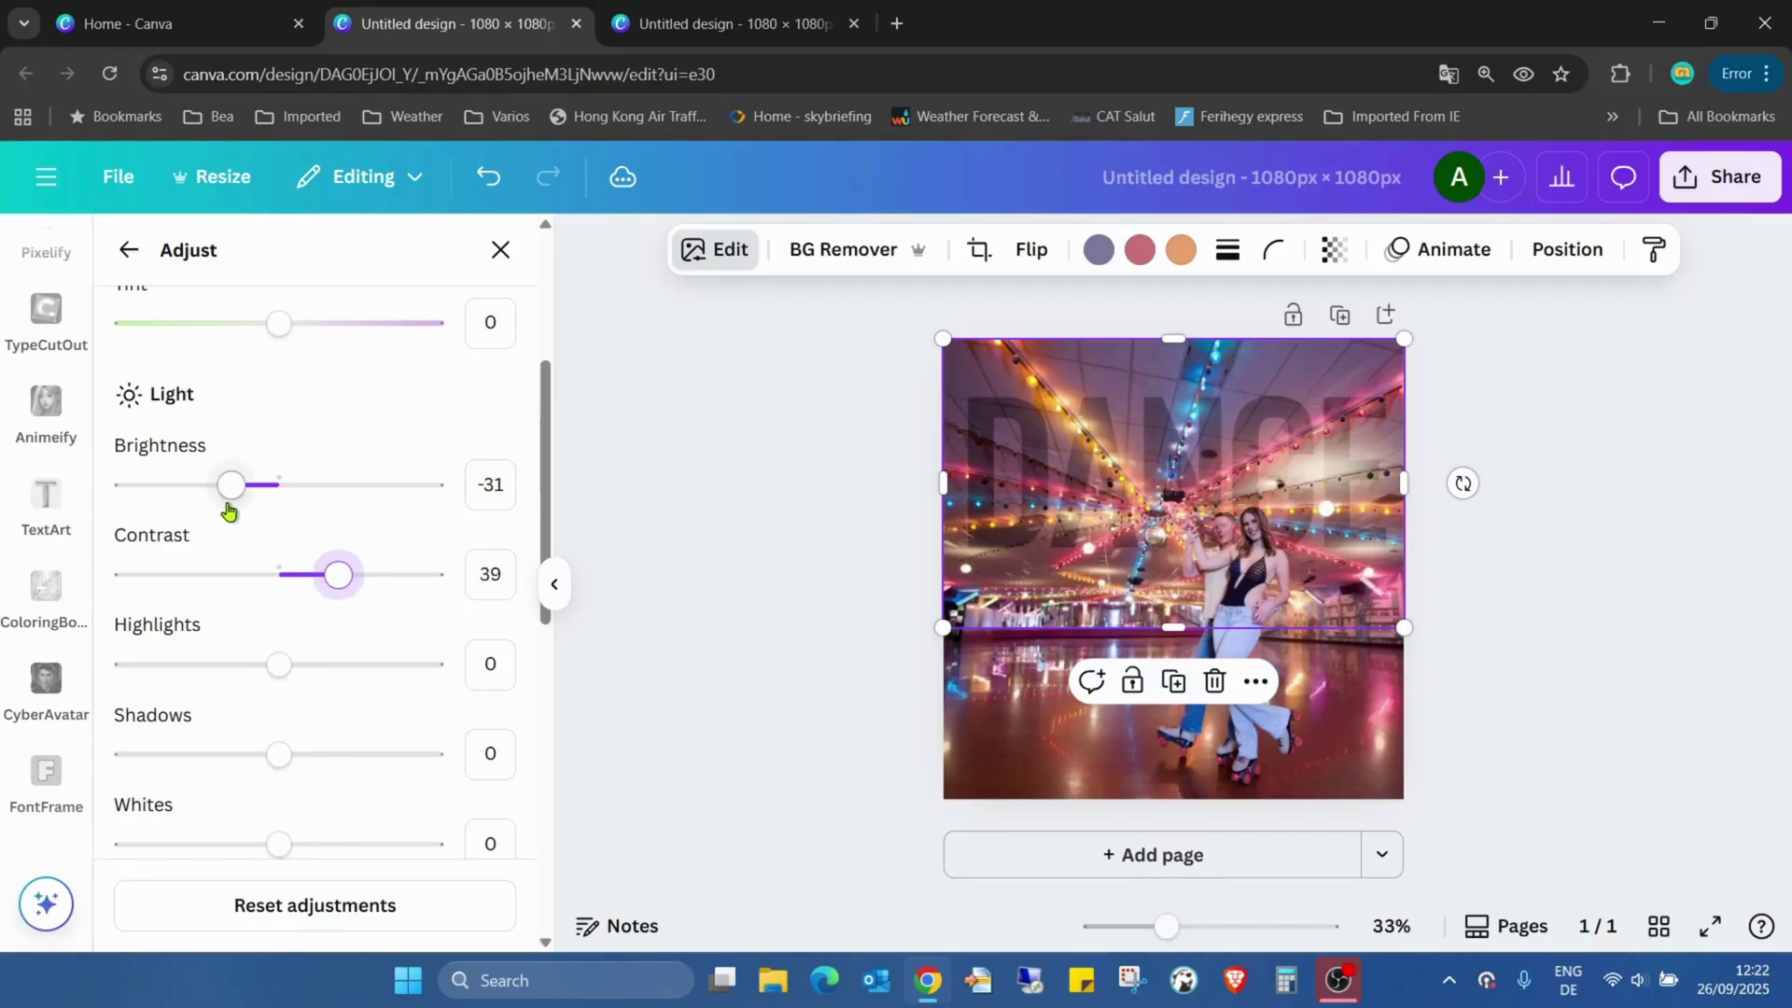
mouse_move(231, 494)
mouse_down()
mouse_move(278, 504)
mouse_move(113, 494)
mouse_move(213, 499)
mouse_up()
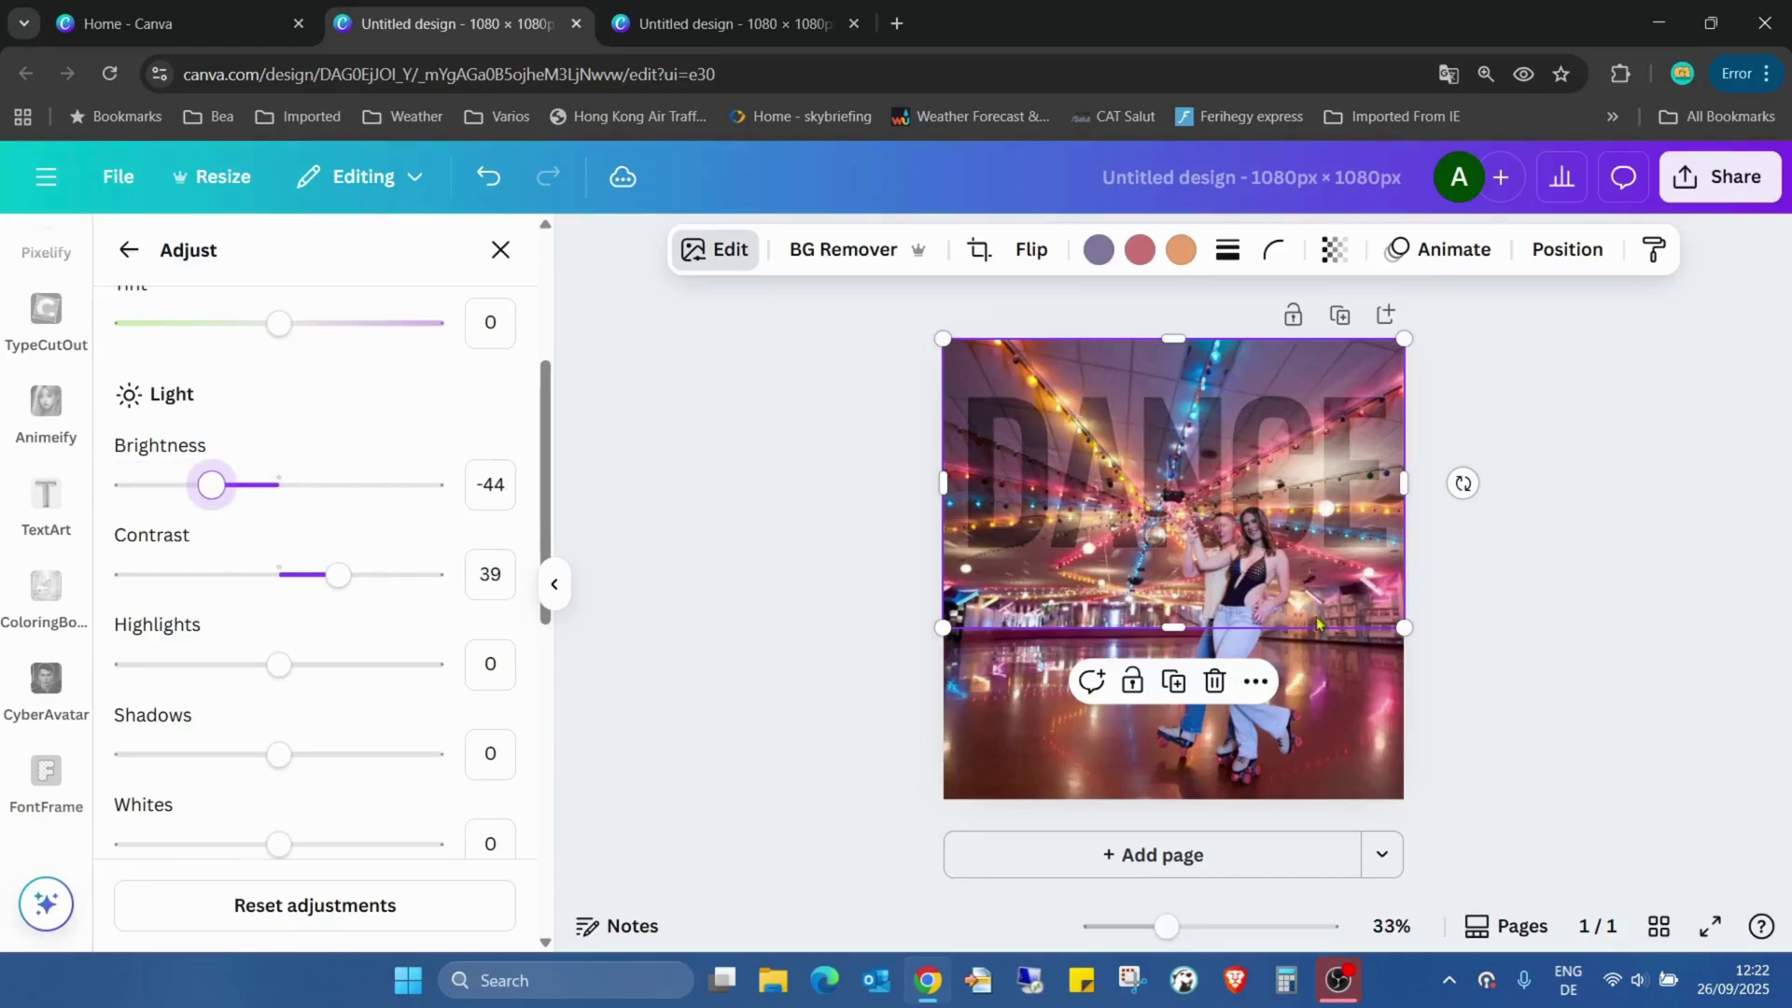
click(1709, 926)
click(1658, 704)
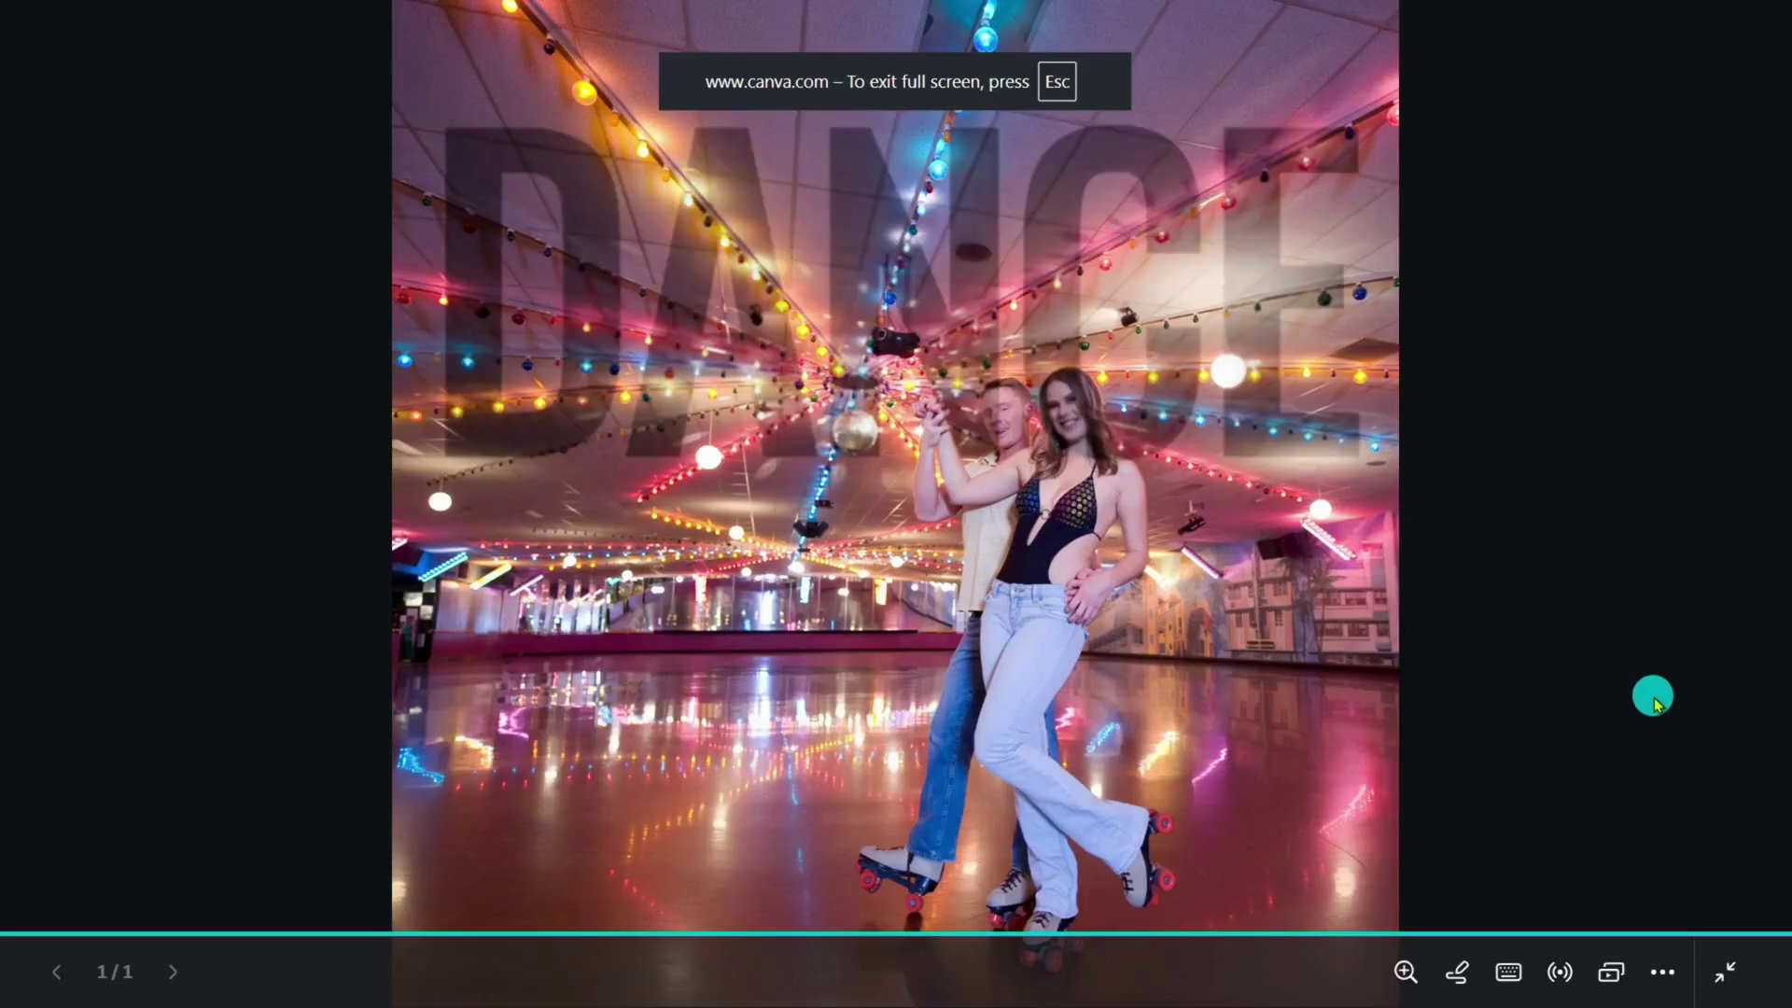